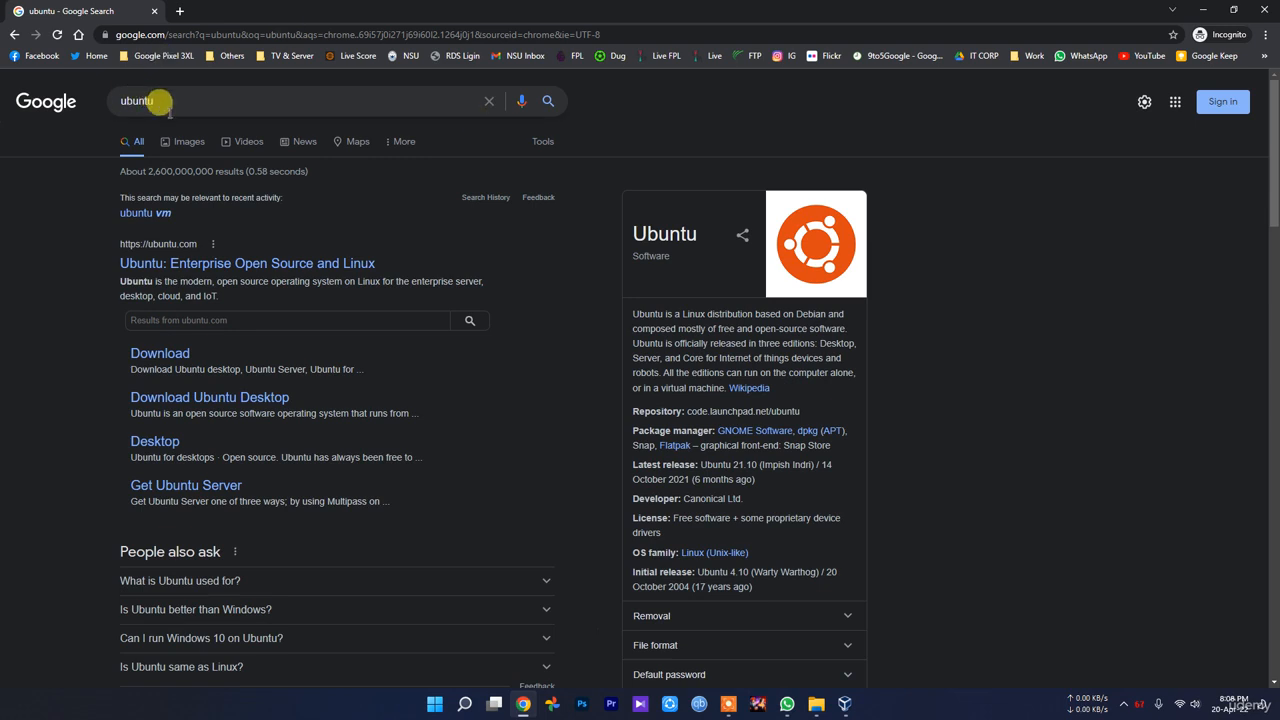
Open the official Ubuntu website from the search results.
click(225, 265)
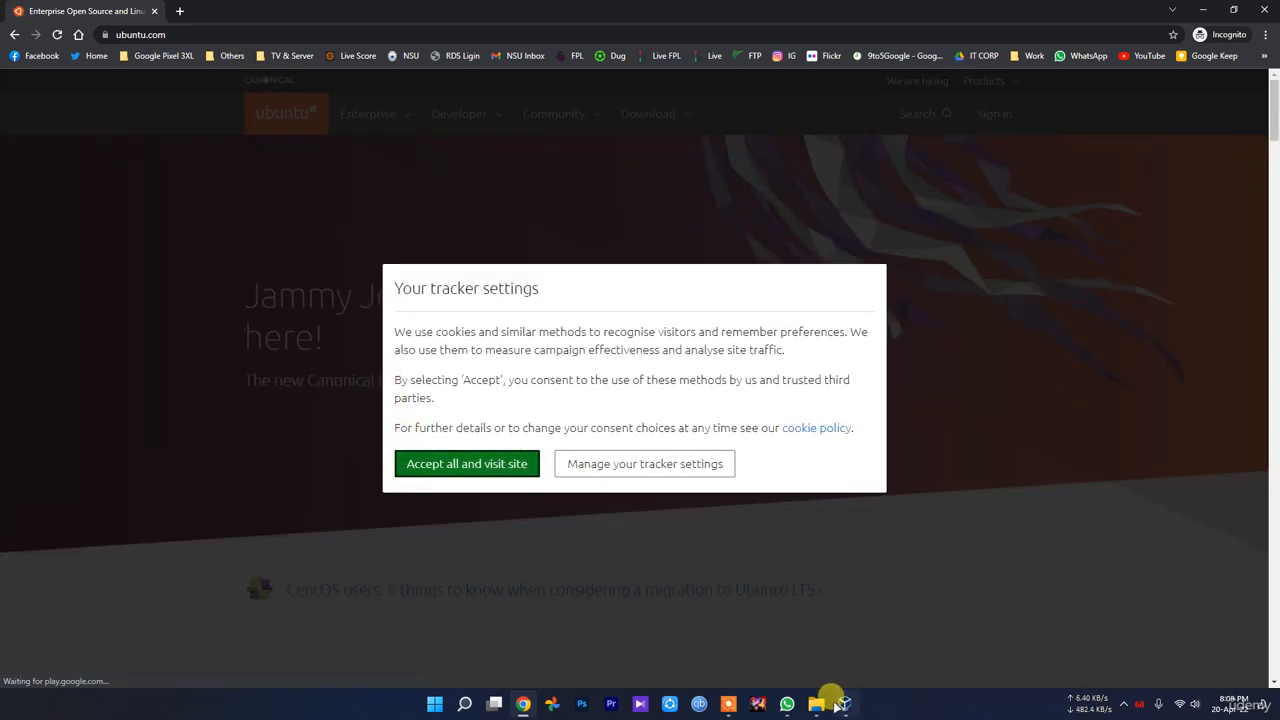
Switch to File Explorer and look through the metasploitable-linux-2.0.0 and MSEdge.Win10.VirtualBox folders, returning to the parent folder.
mouse_move(812, 706)
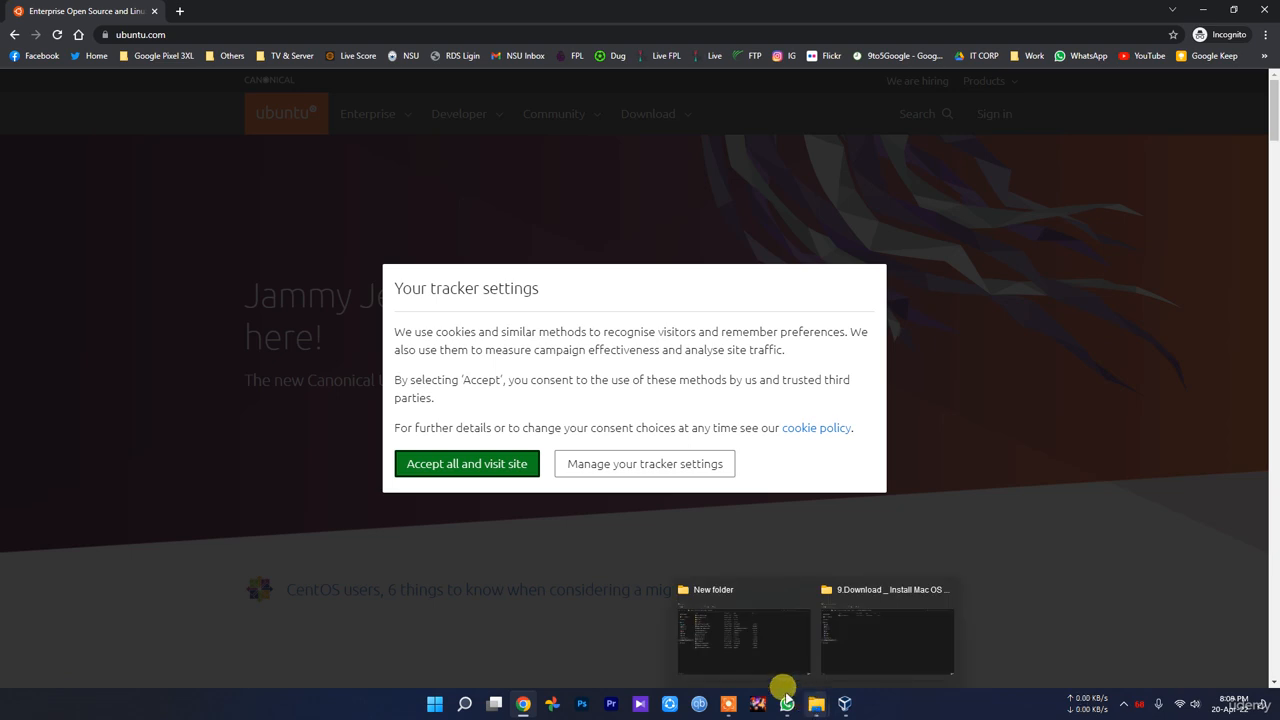
click(734, 646)
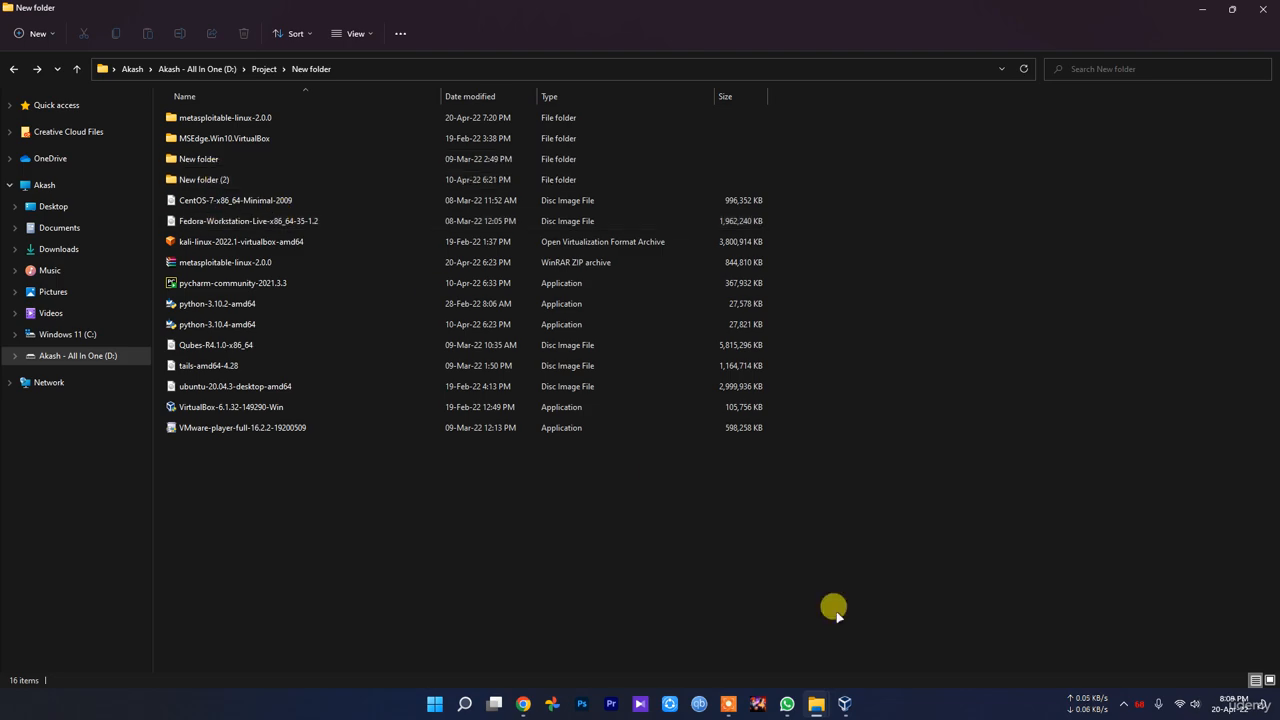
click(842, 704)
click(844, 705)
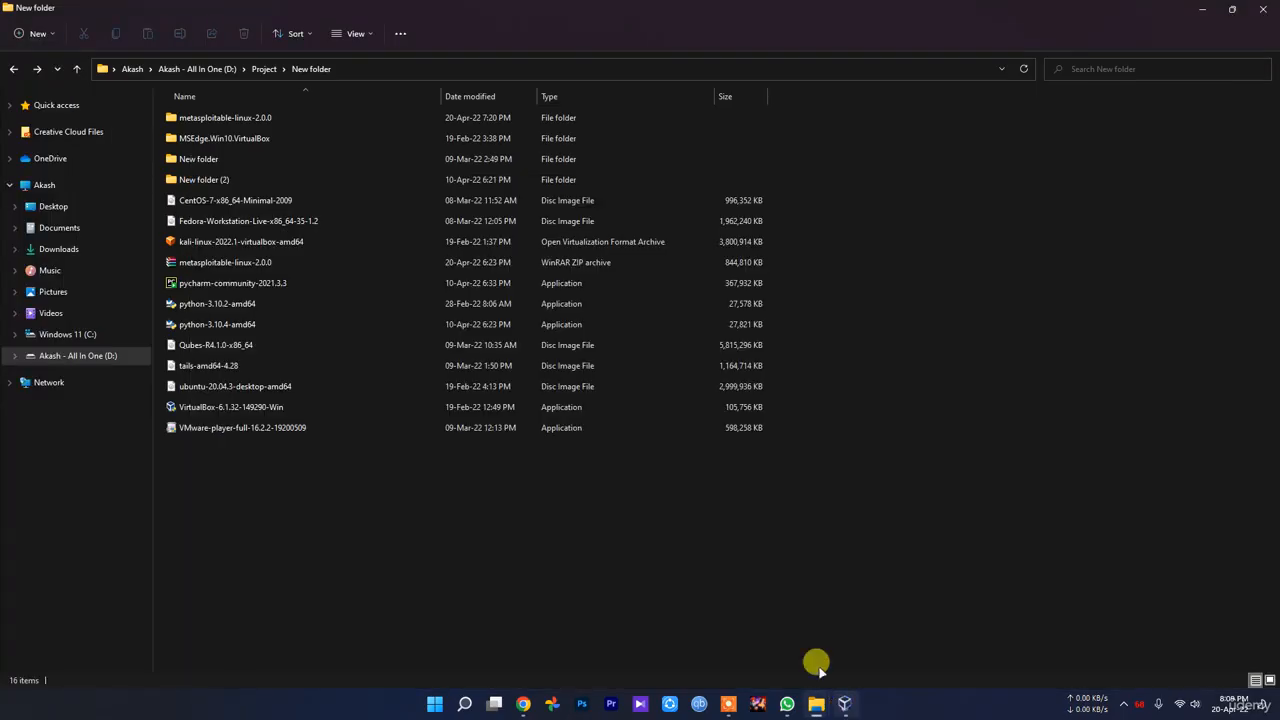
double_click(220, 118)
double_click(213, 118)
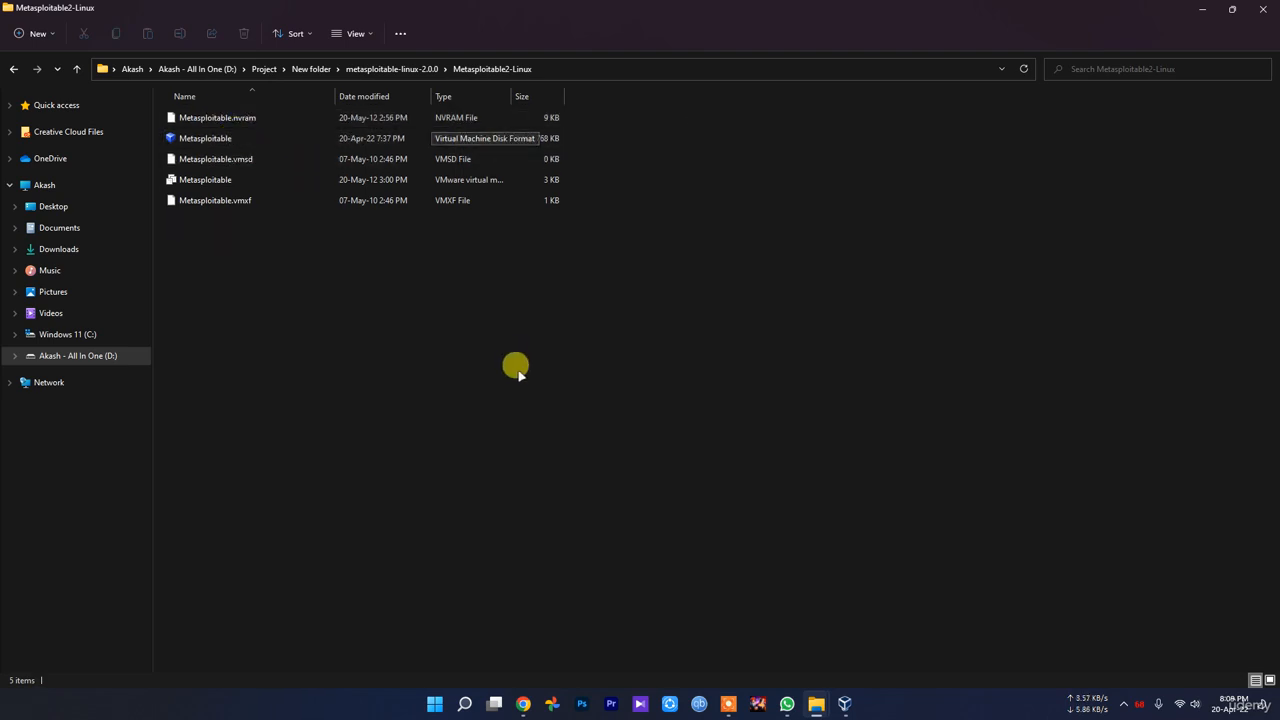
key(BackSpace)
key(BackSpace)
double_click(230, 138)
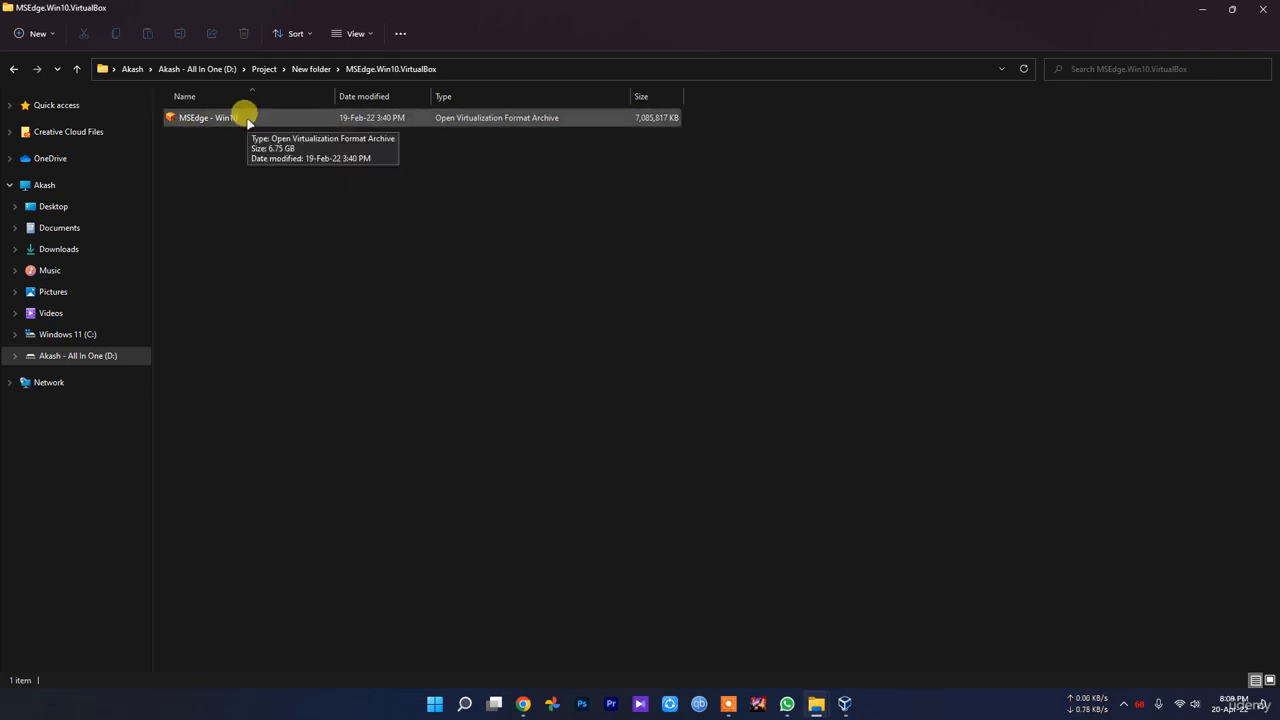
key(BackSpace)
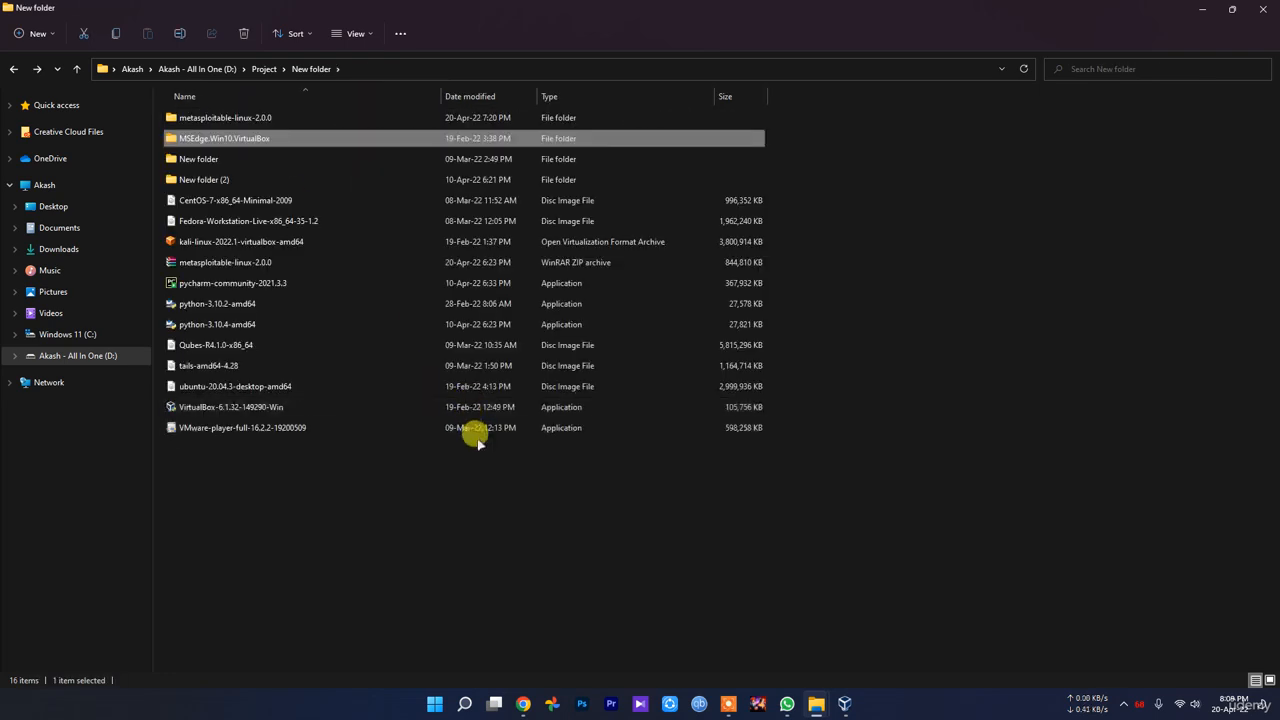
click(500, 568)
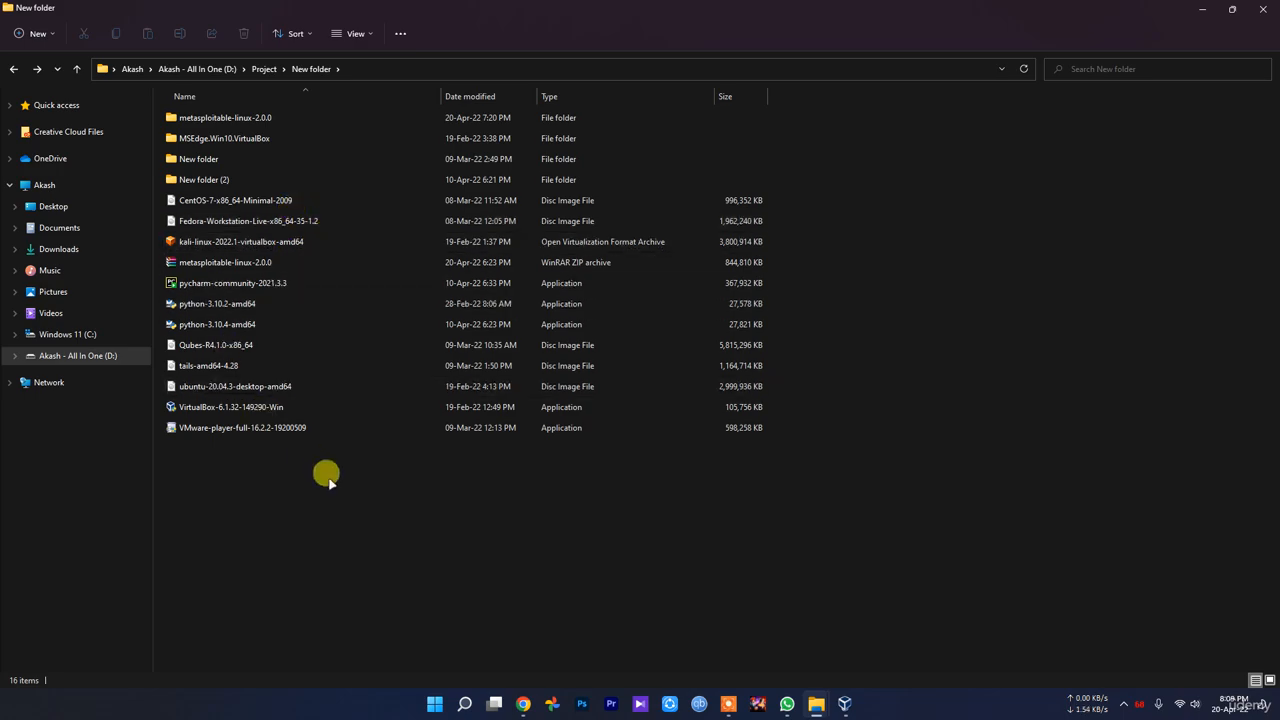
Switch back to Chrome, accept the Ubuntu site's trackers and open the Ubuntu Desktop download page.
click(523, 703)
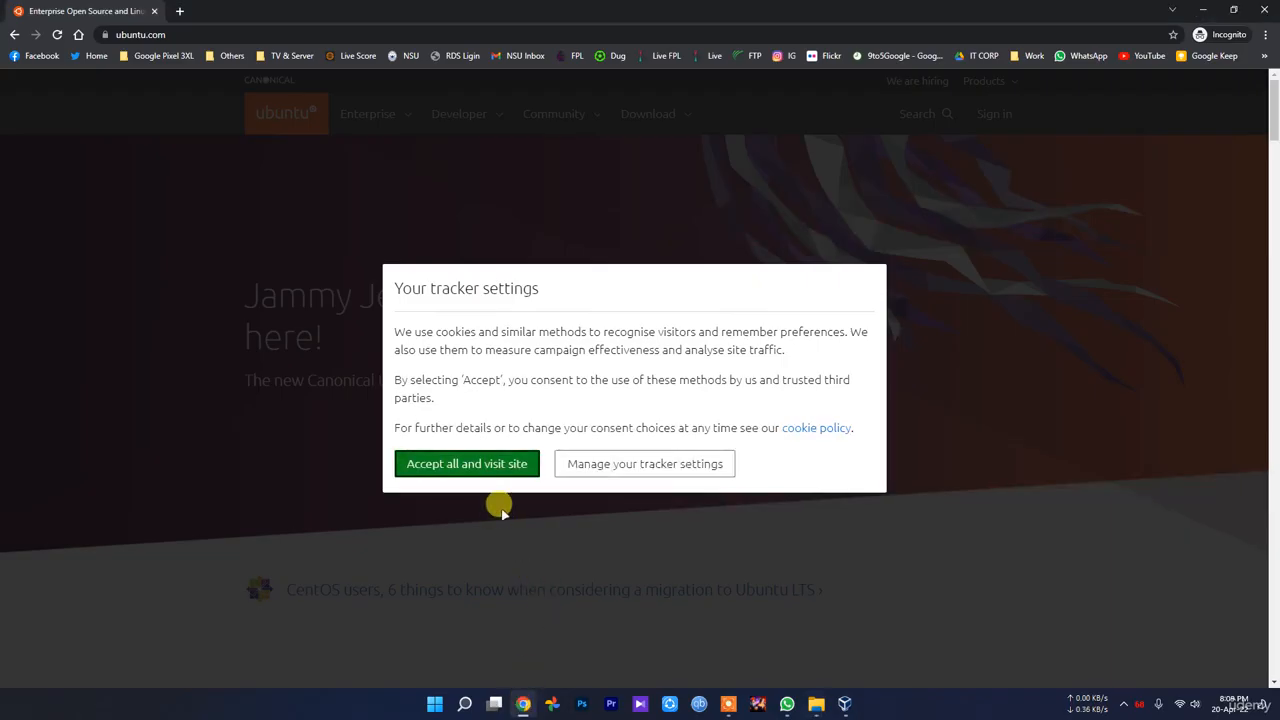
click(516, 464)
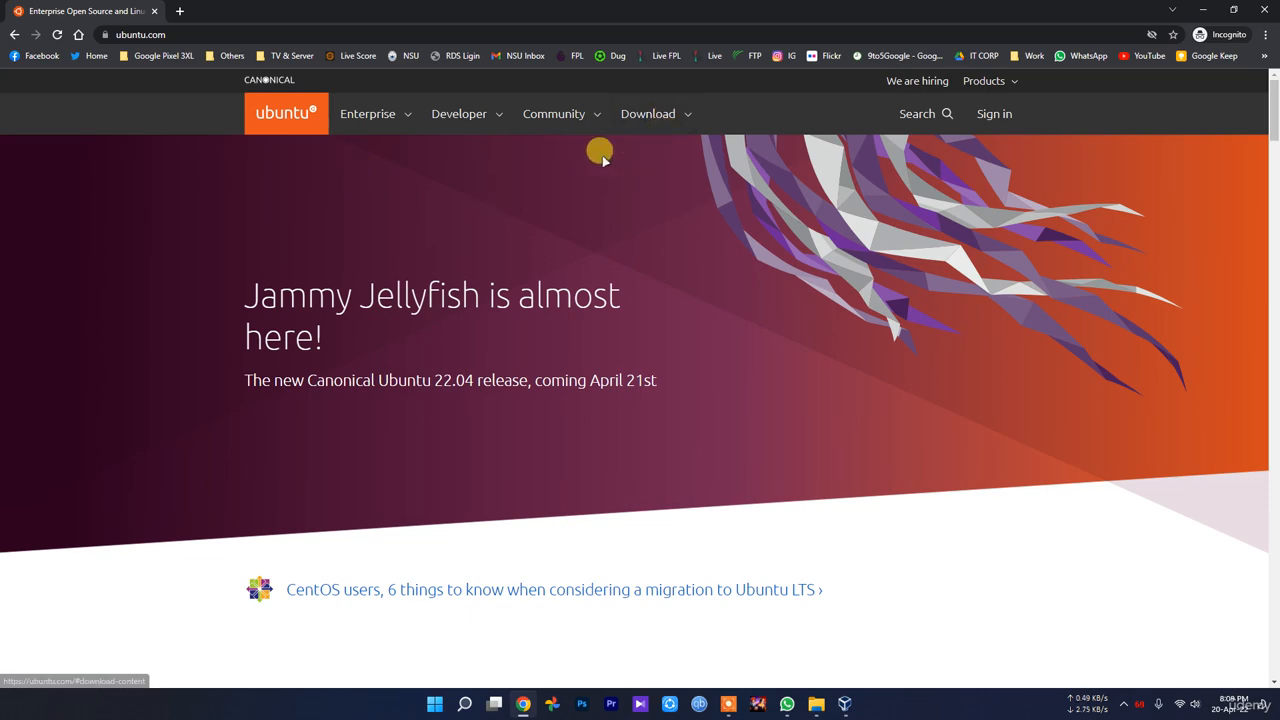
click(662, 115)
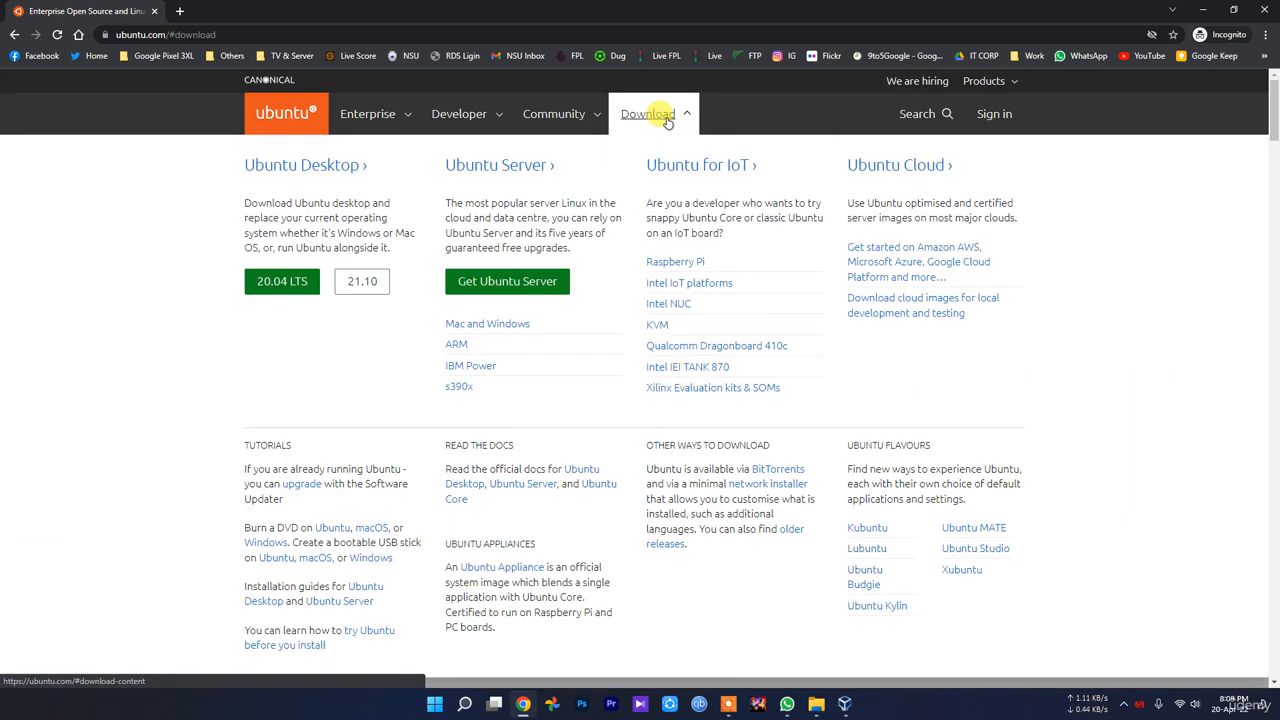
click(324, 166)
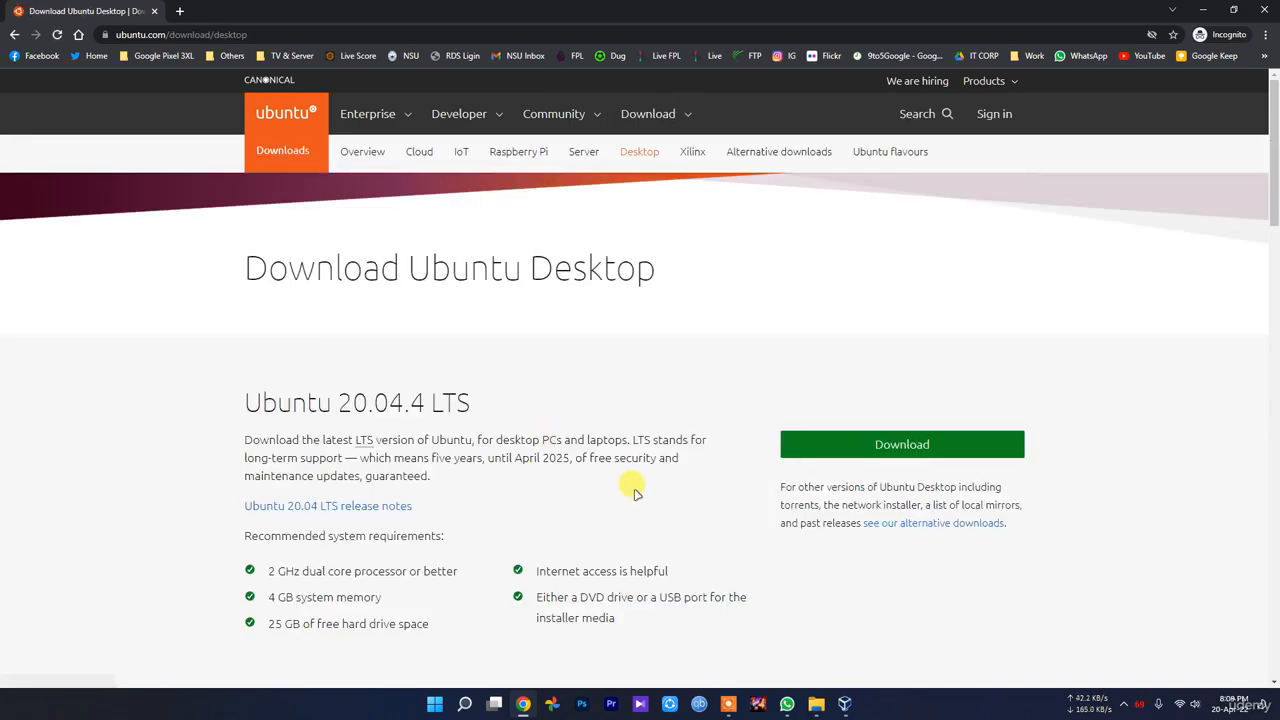
Start the Ubuntu 20.04.4 LTS desktop download and cancel saving the disc image.
click(866, 443)
scroll(548, 503, down, 8)
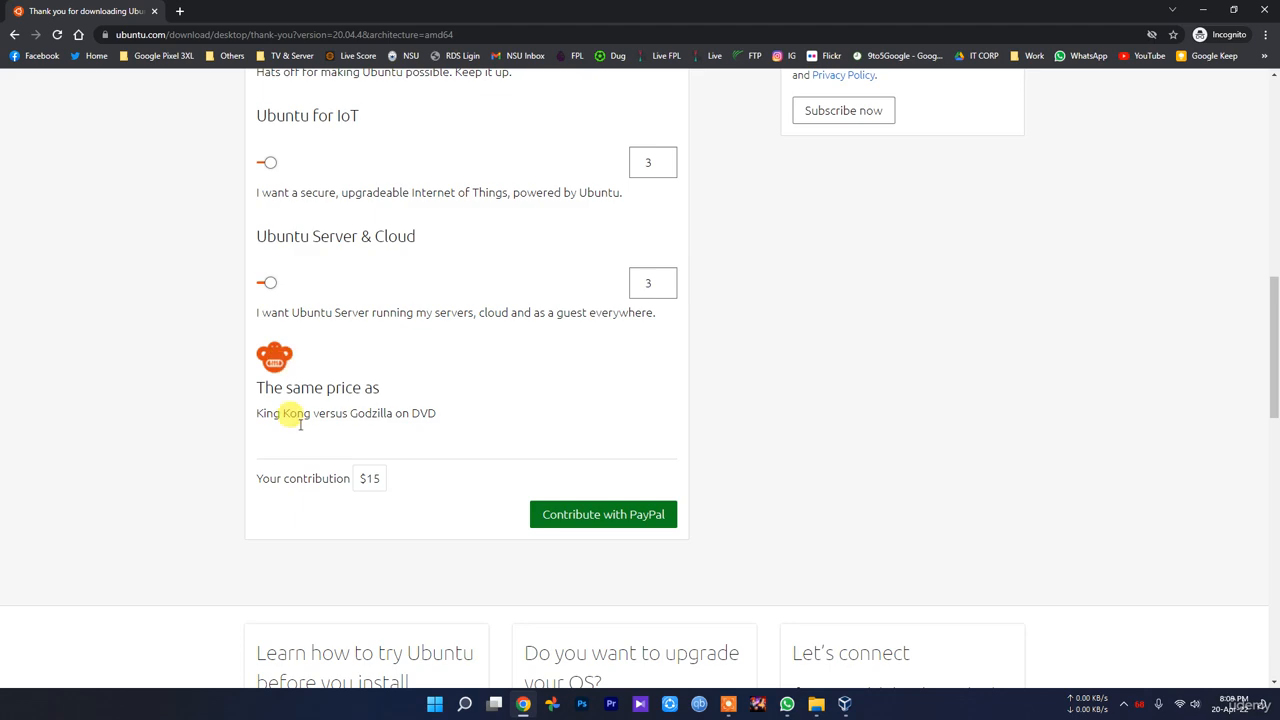
scroll(286, 414, up, 8)
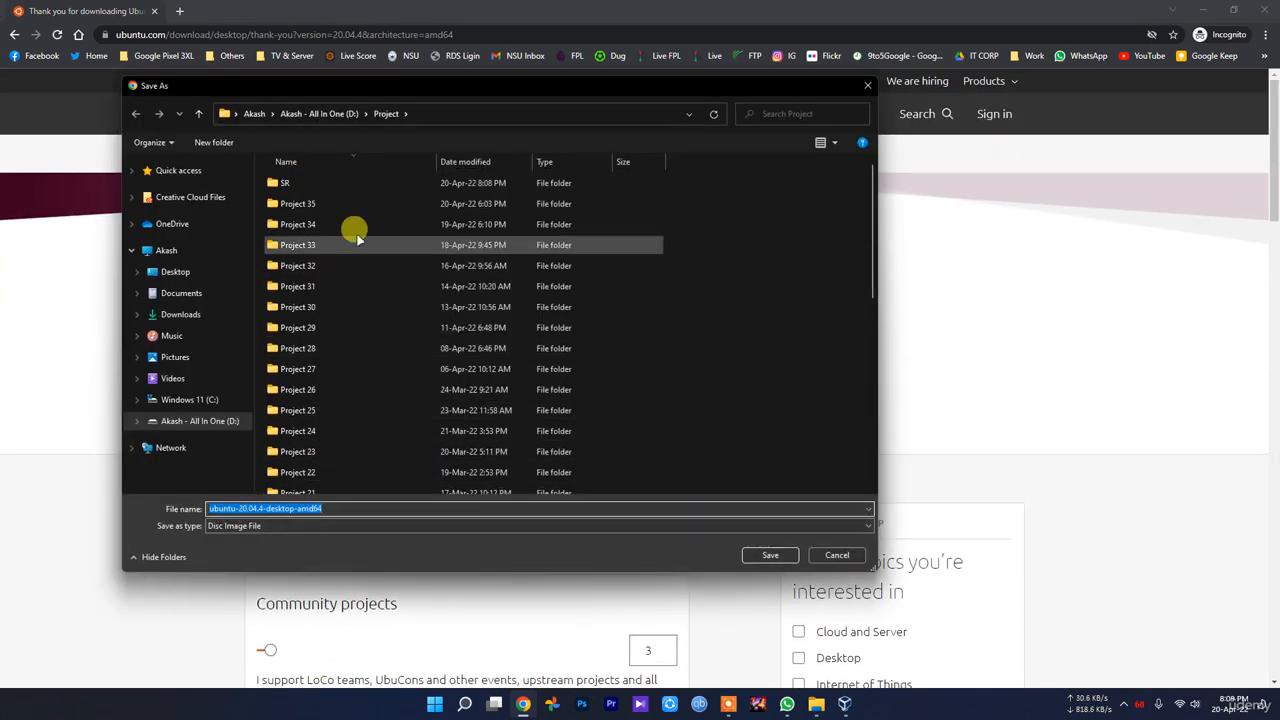
click(836, 556)
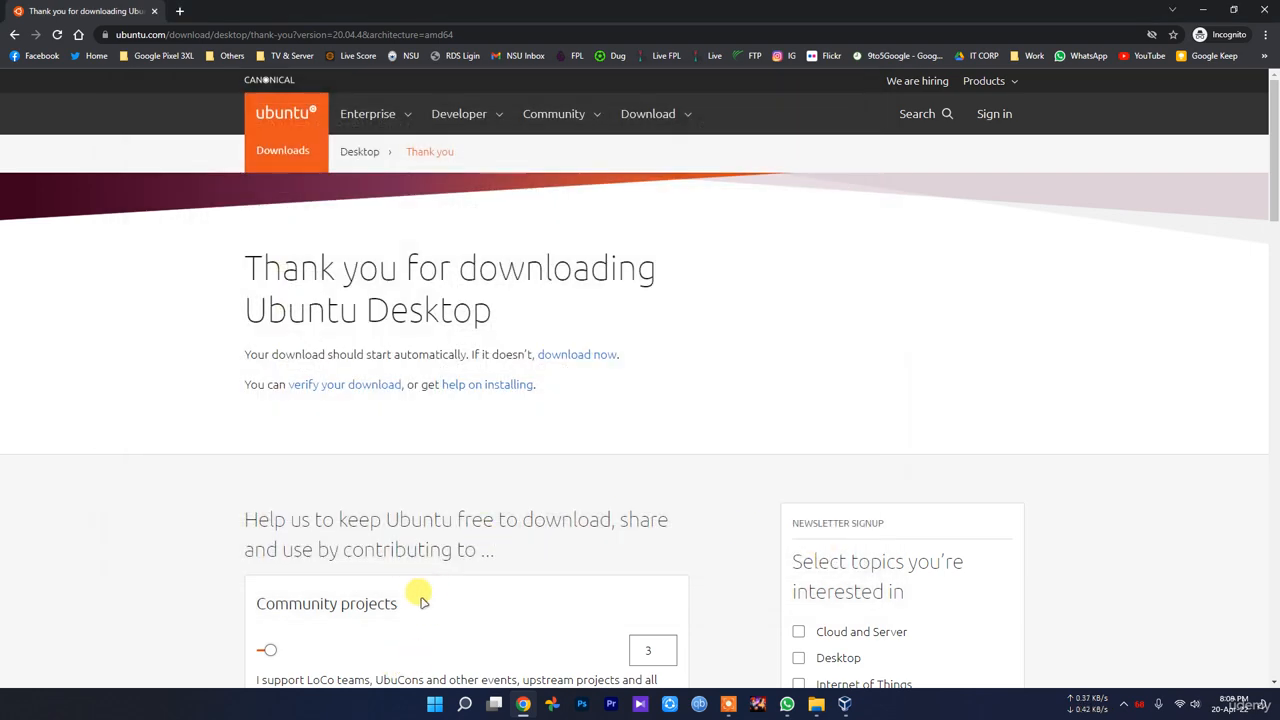
Switch to File Explorer and examine the detailed properties of the existing ubuntu-20.04.3-desktop-amd64 disc image.
click(817, 704)
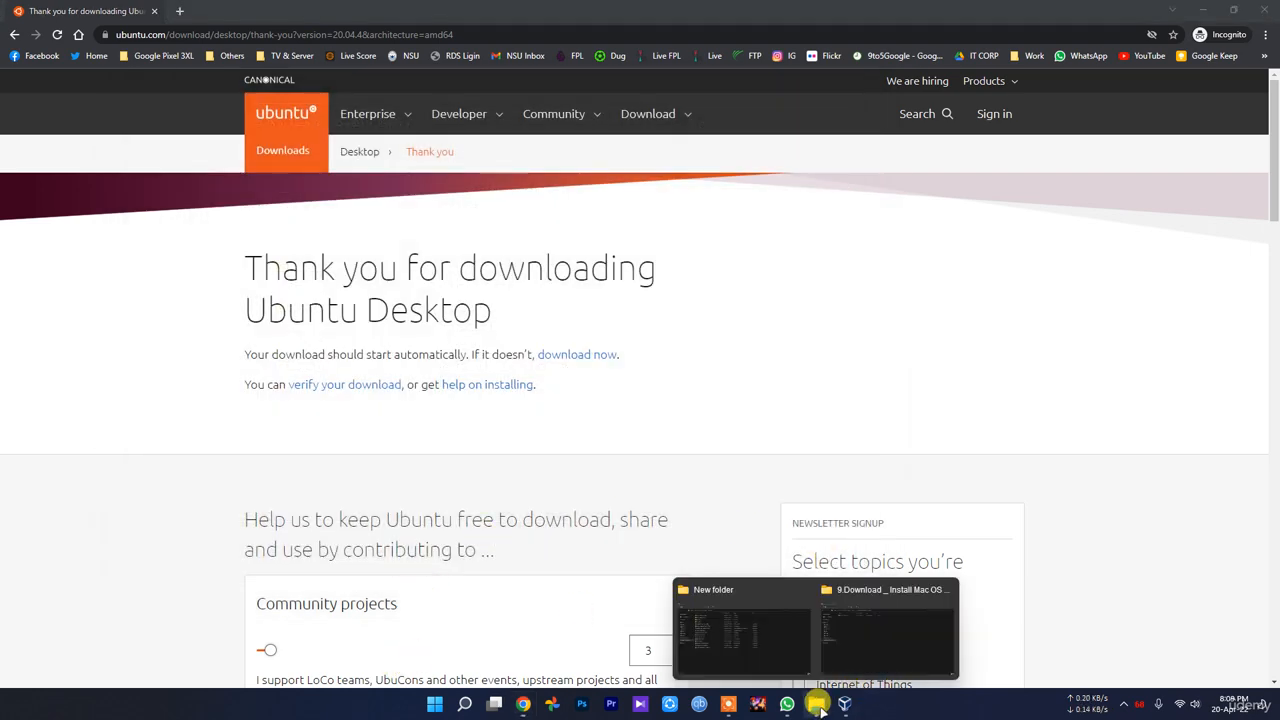
click(737, 640)
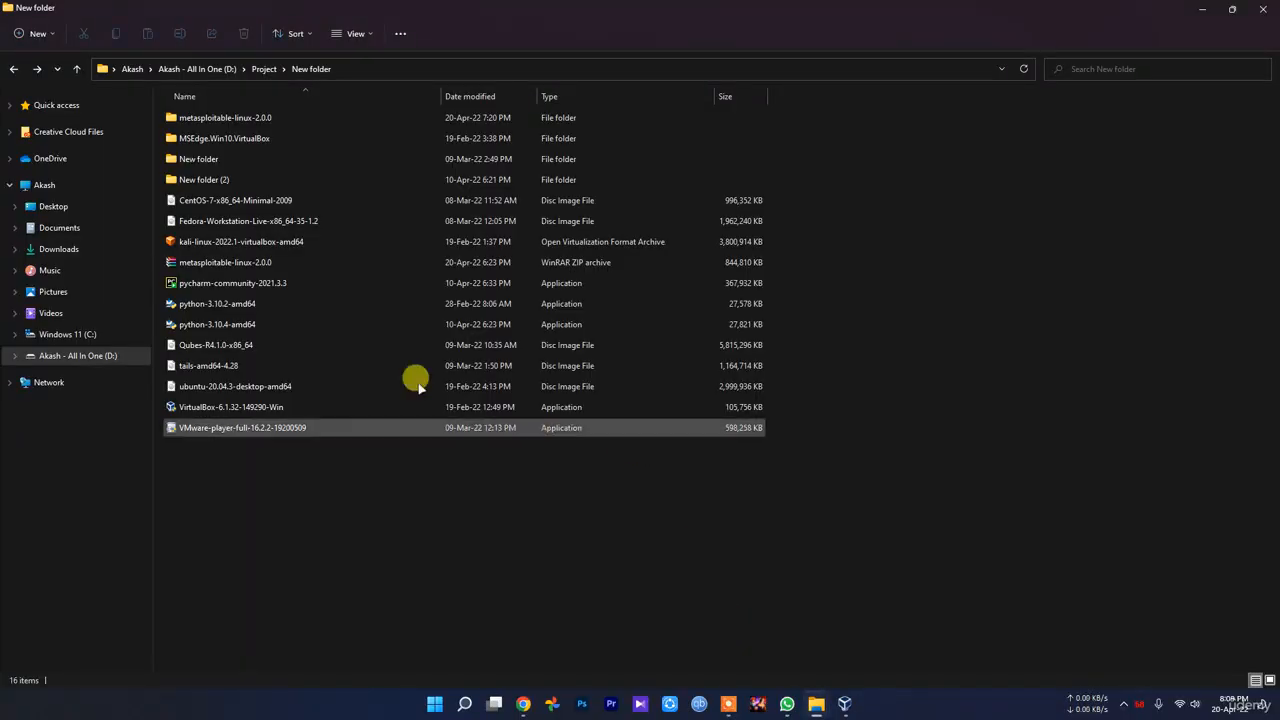
click(270, 388)
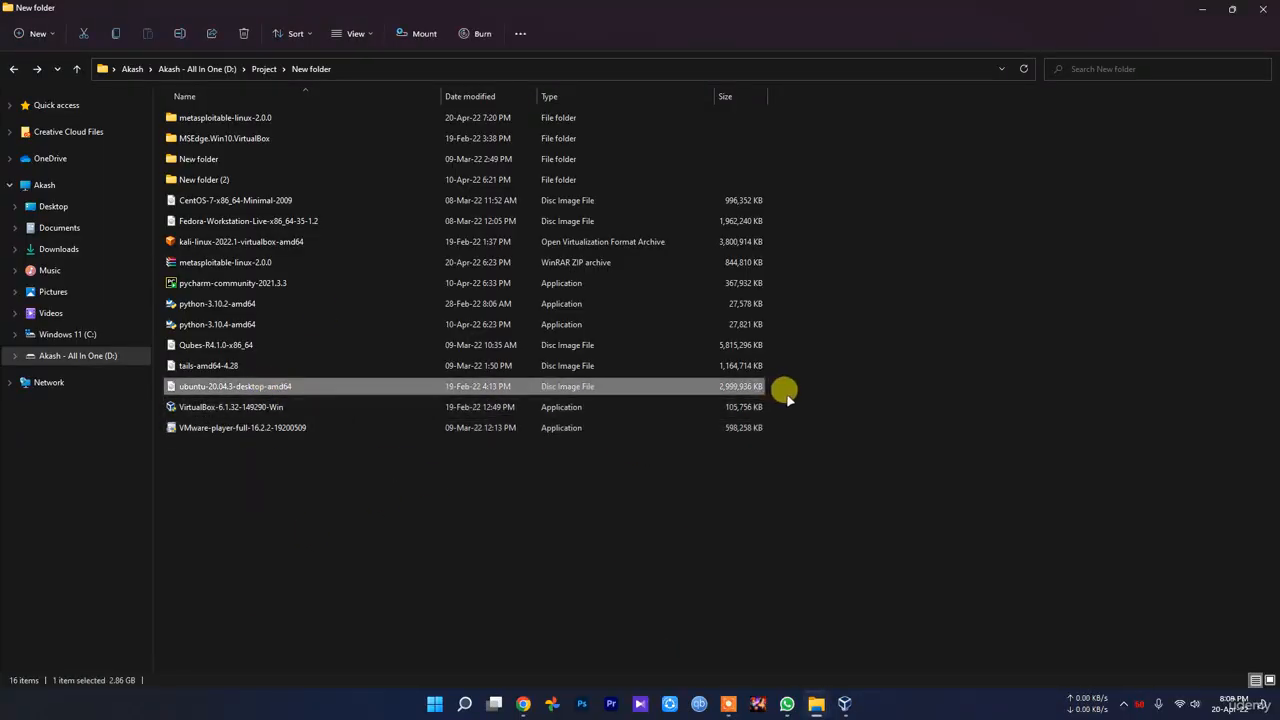
right_click(289, 386)
click(336, 503)
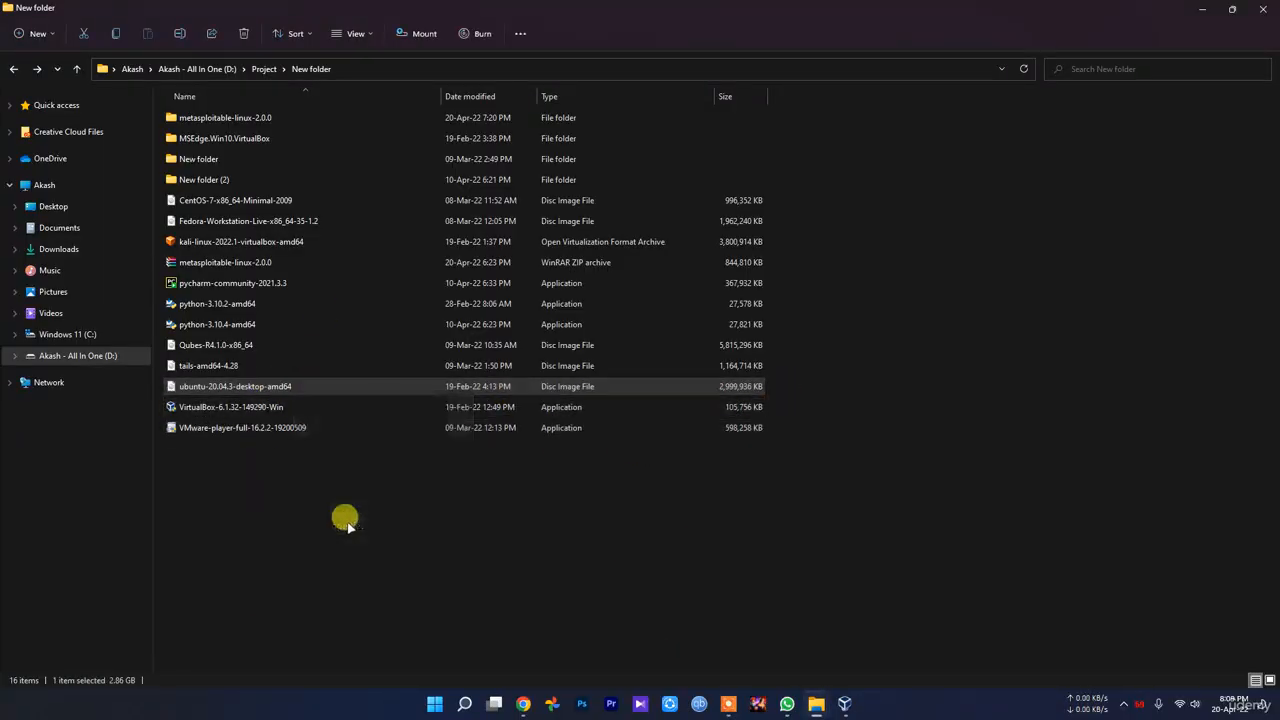
click(381, 374)
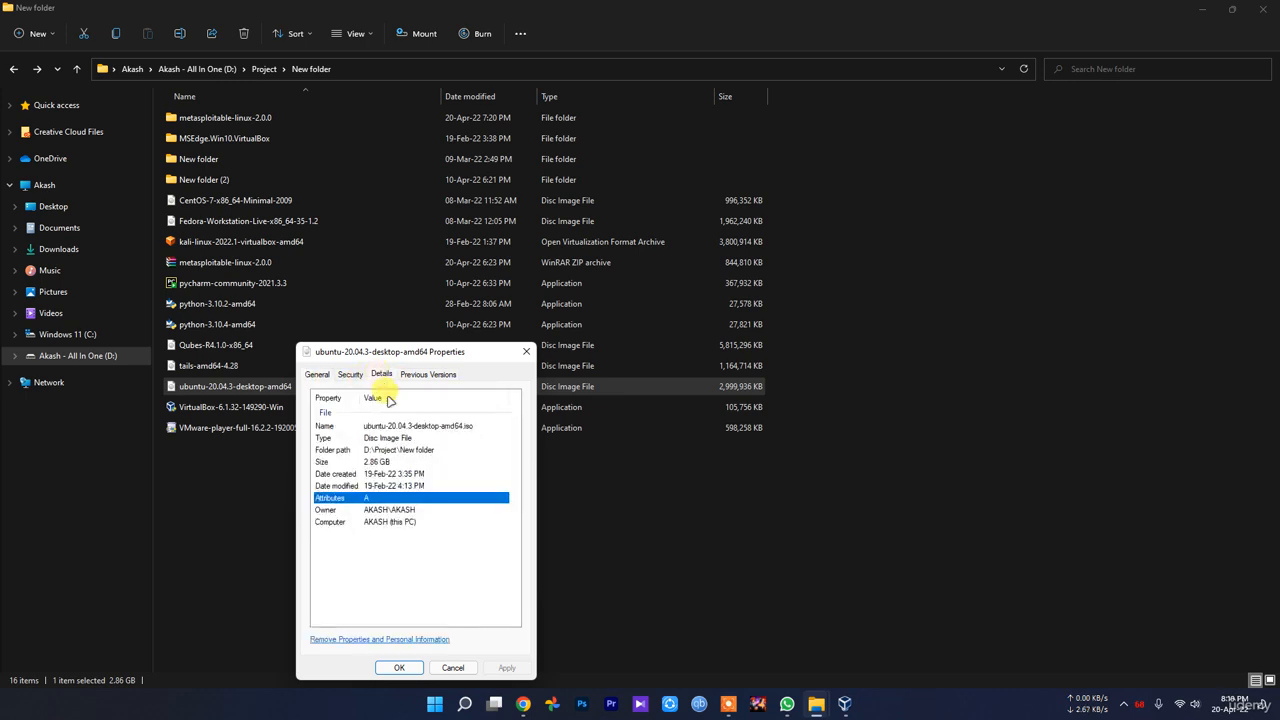
click(524, 352)
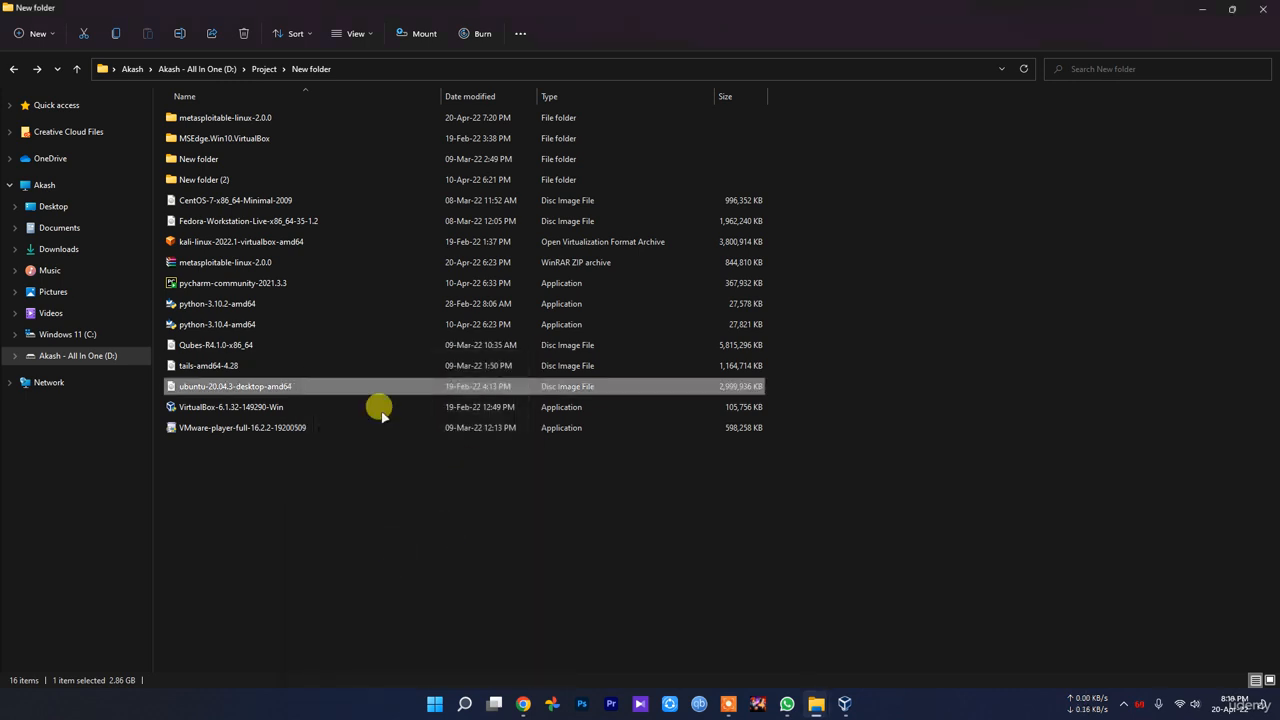
click(569, 559)
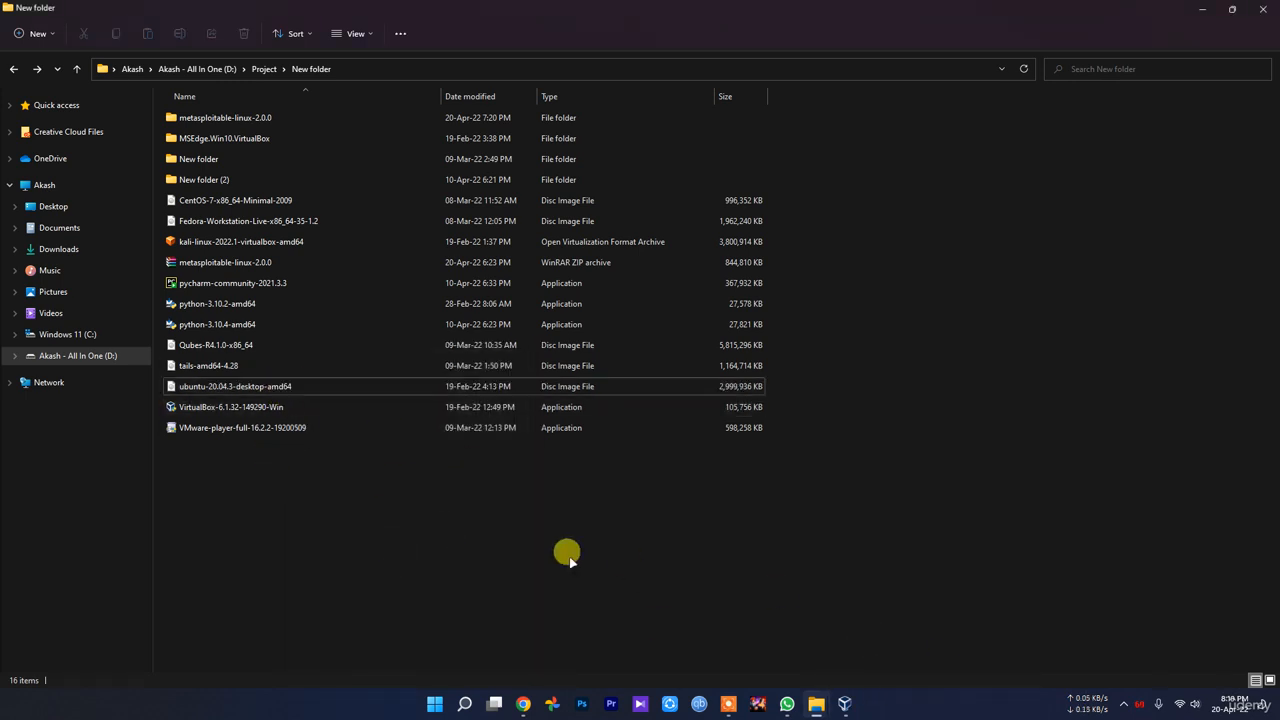
Switch to Oracle VM VirtualBox and start a new virtual machine named Ubuntu2.
click(844, 703)
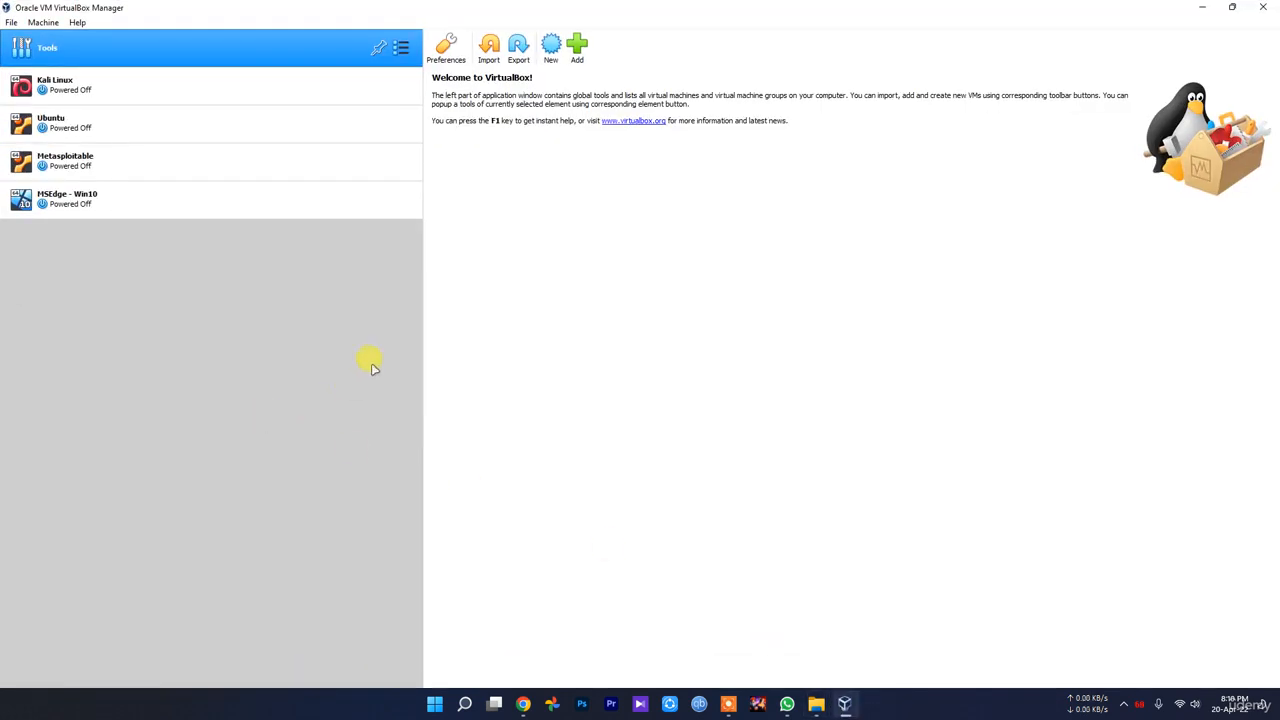
click(552, 50)
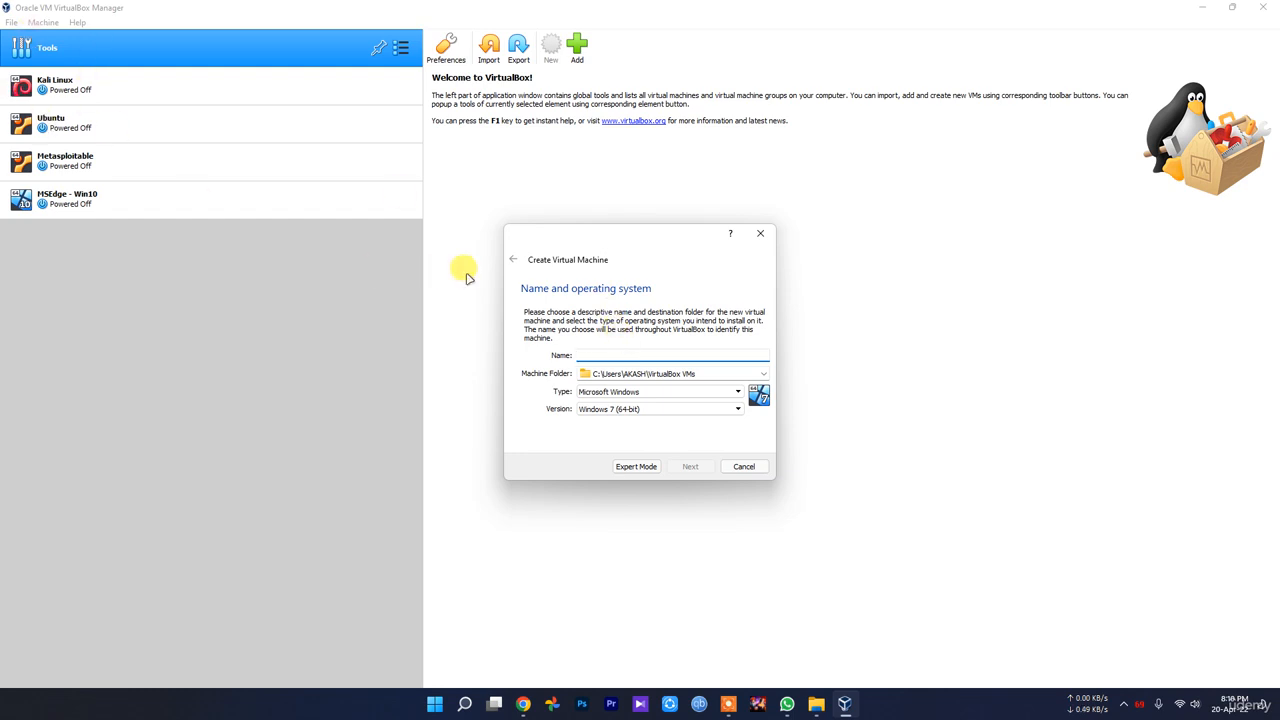
text(Ubuntu2)
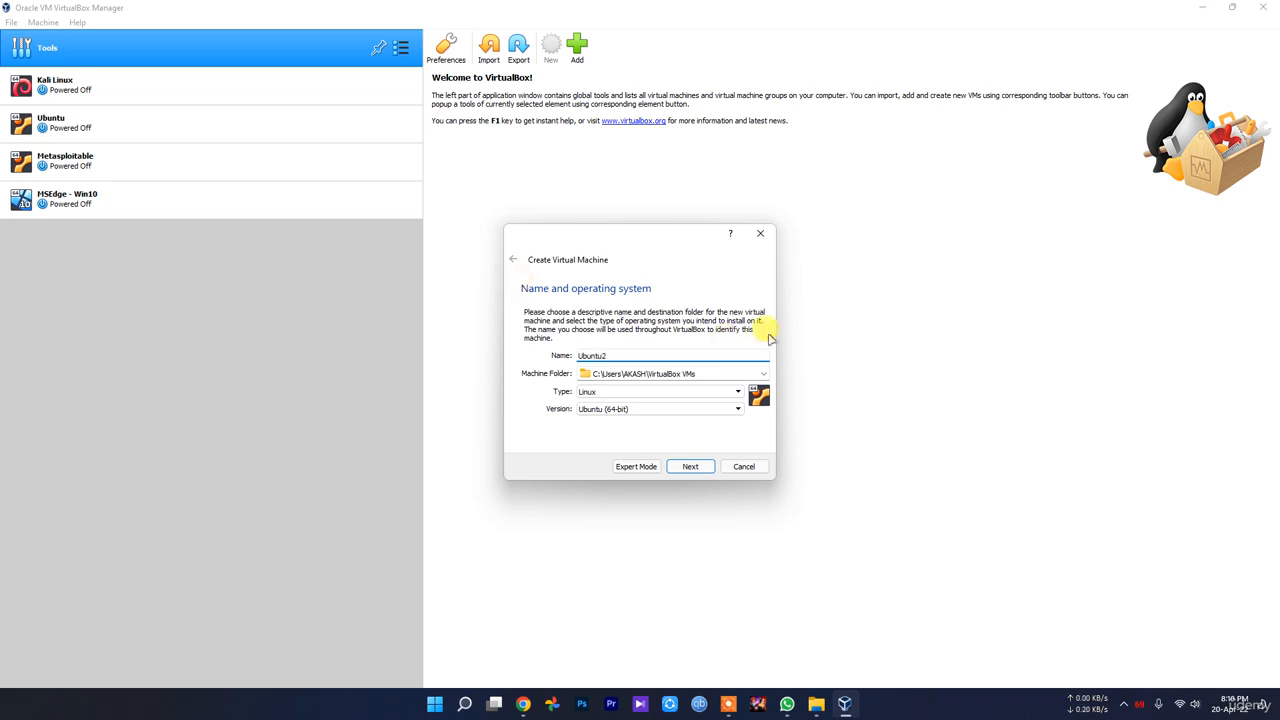
Set the new virtual machine's folder to D:\VM's.
click(763, 375)
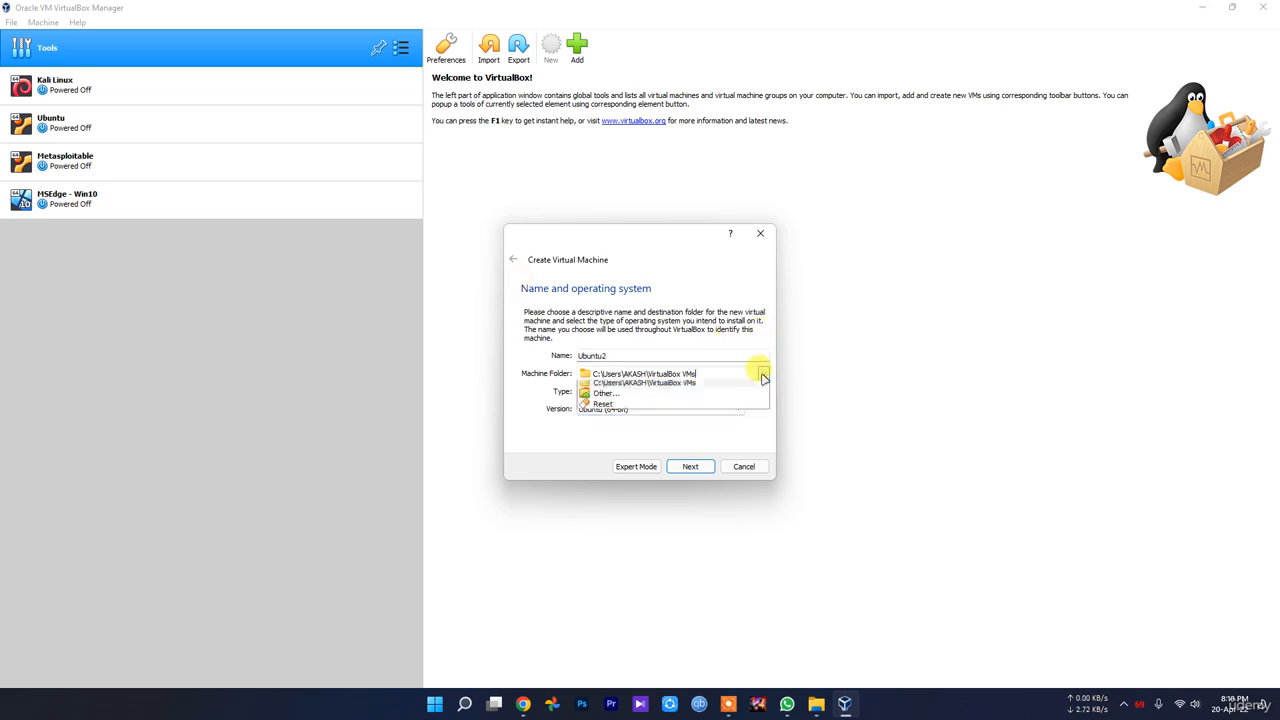
click(697, 398)
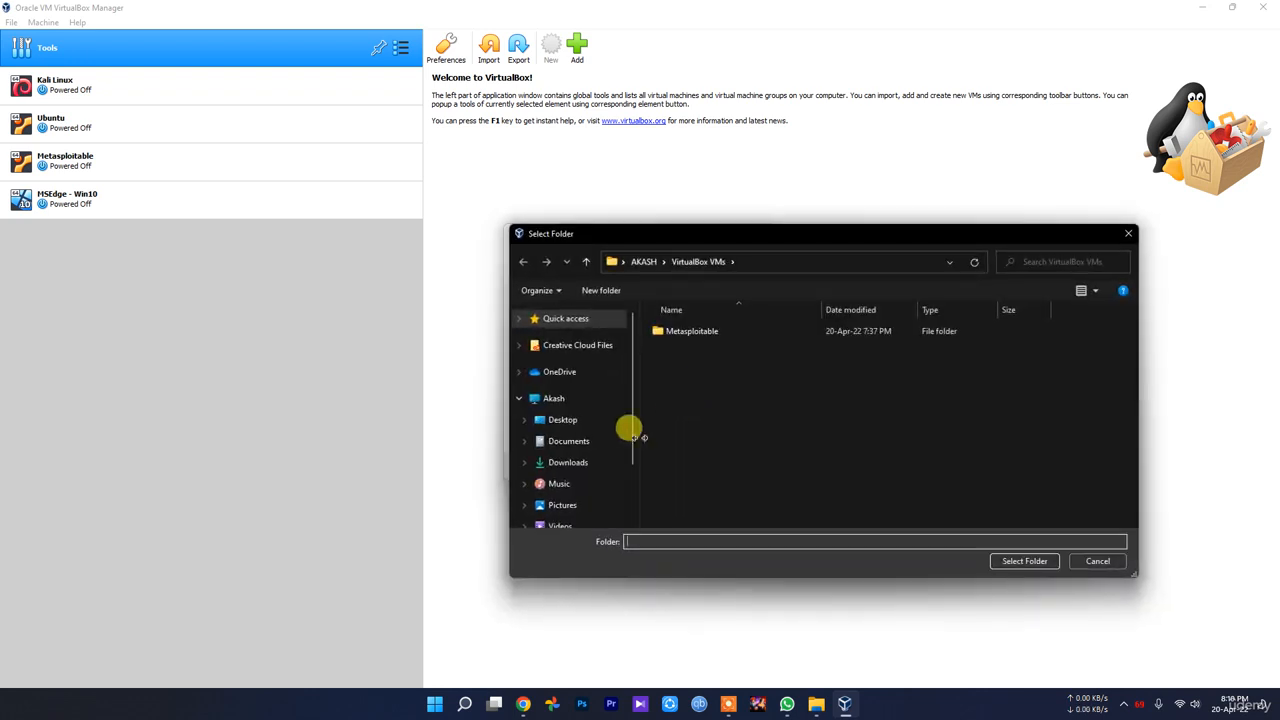
scroll(625, 430, down, 5)
click(590, 489)
double_click(690, 516)
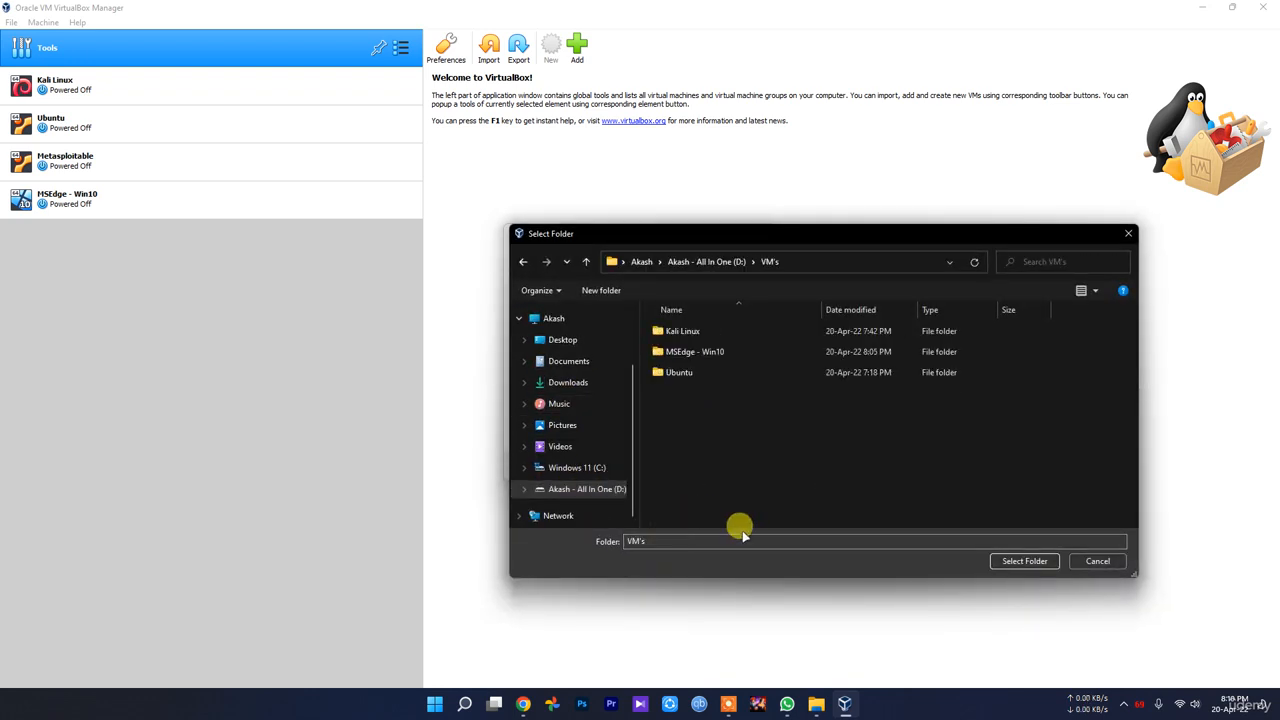
click(1024, 561)
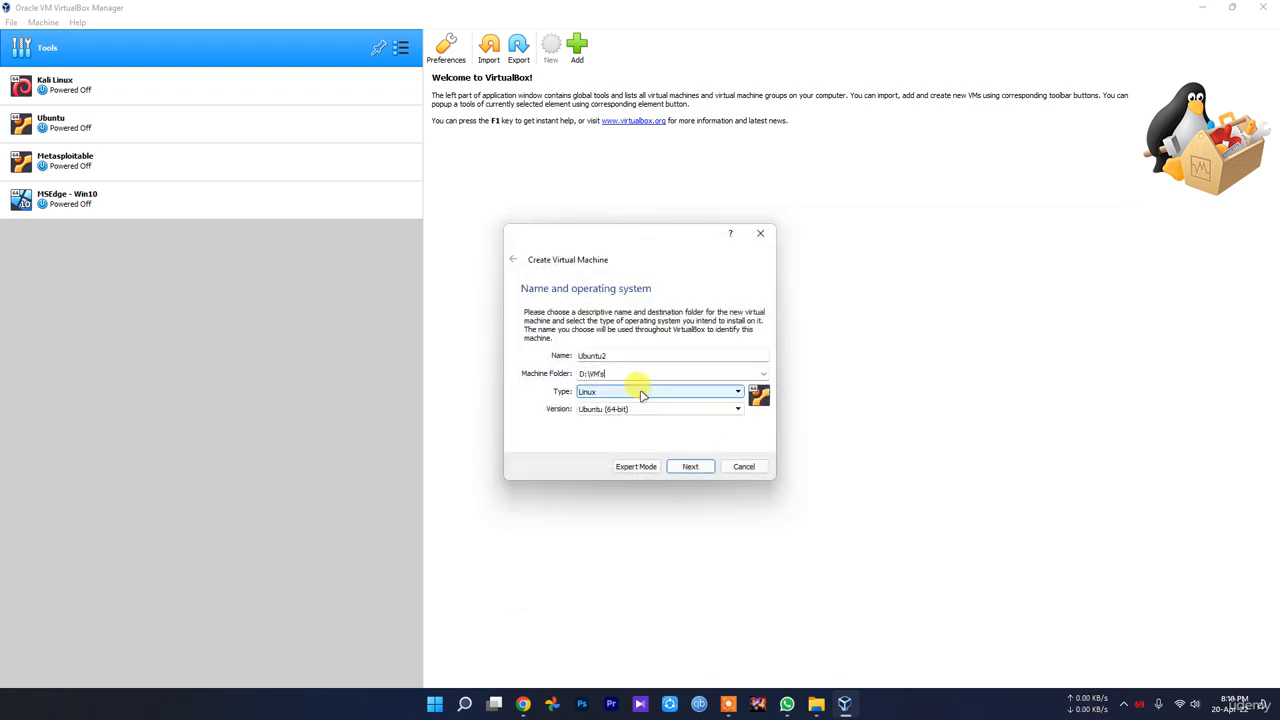
Keep Linux as the type, choose Ubuntu (64-bit) as the version and continue to the memory size settings.
click(604, 394)
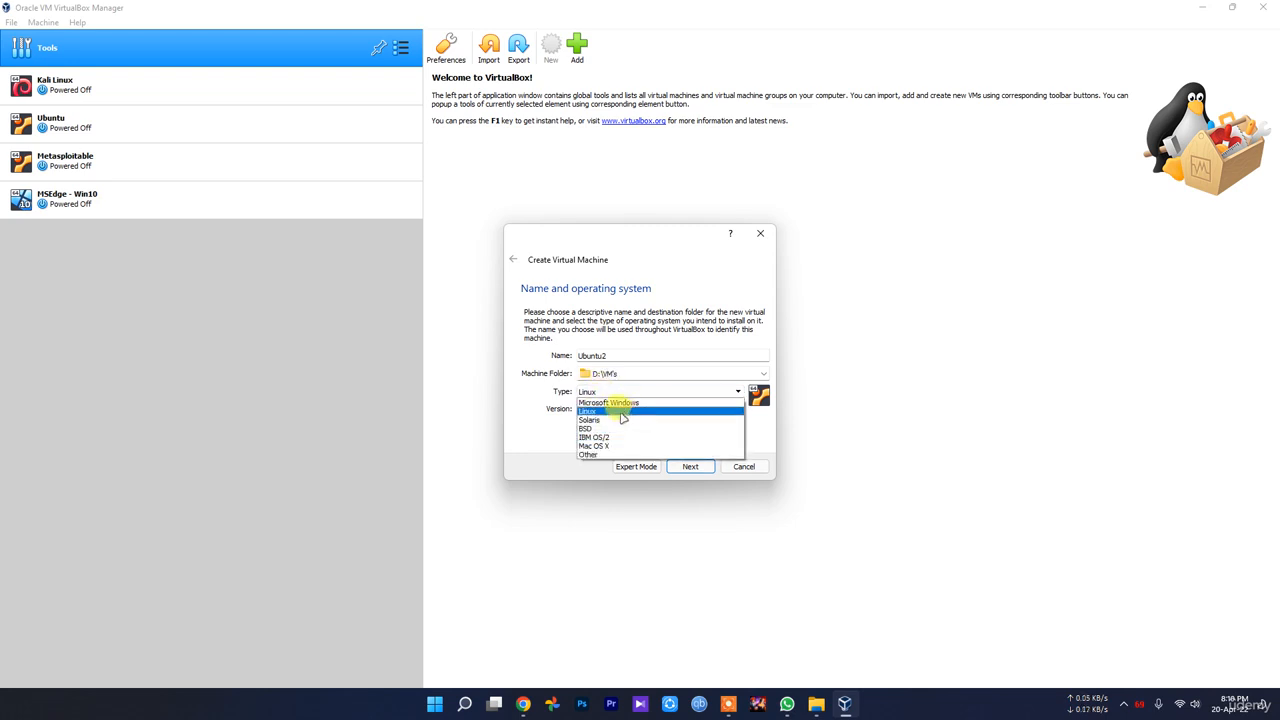
click(531, 417)
click(643, 409)
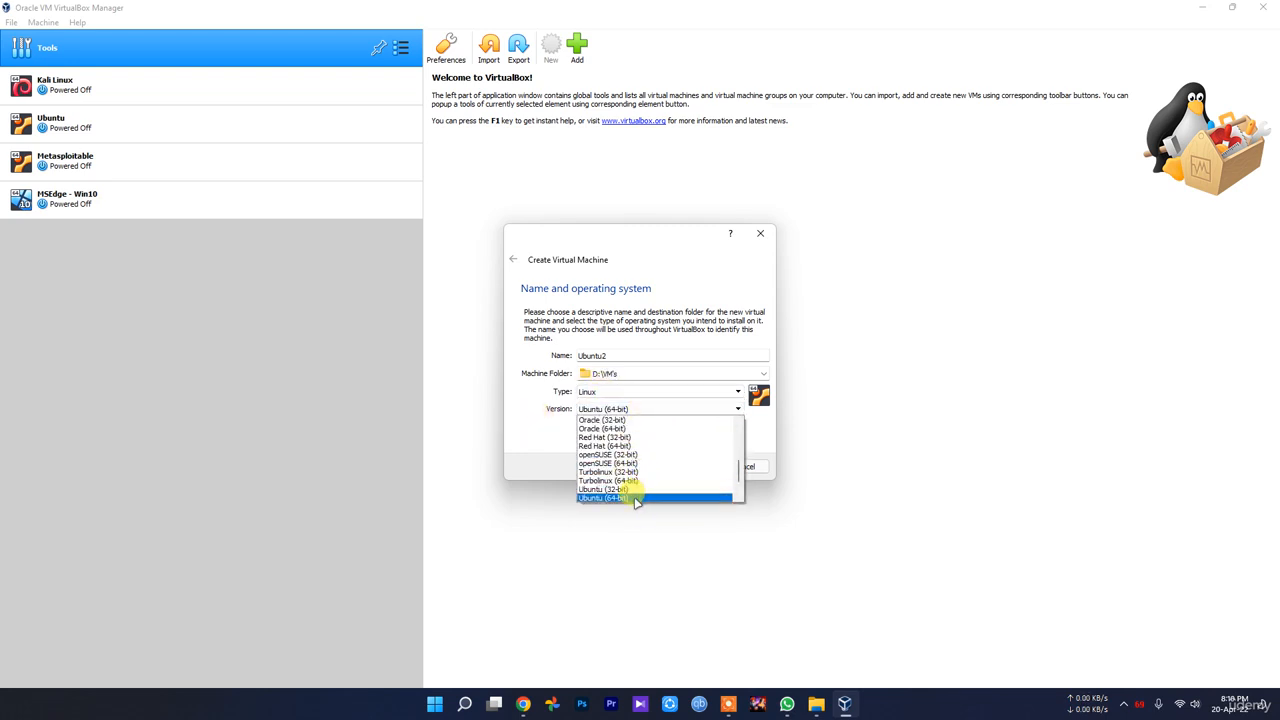
click(535, 440)
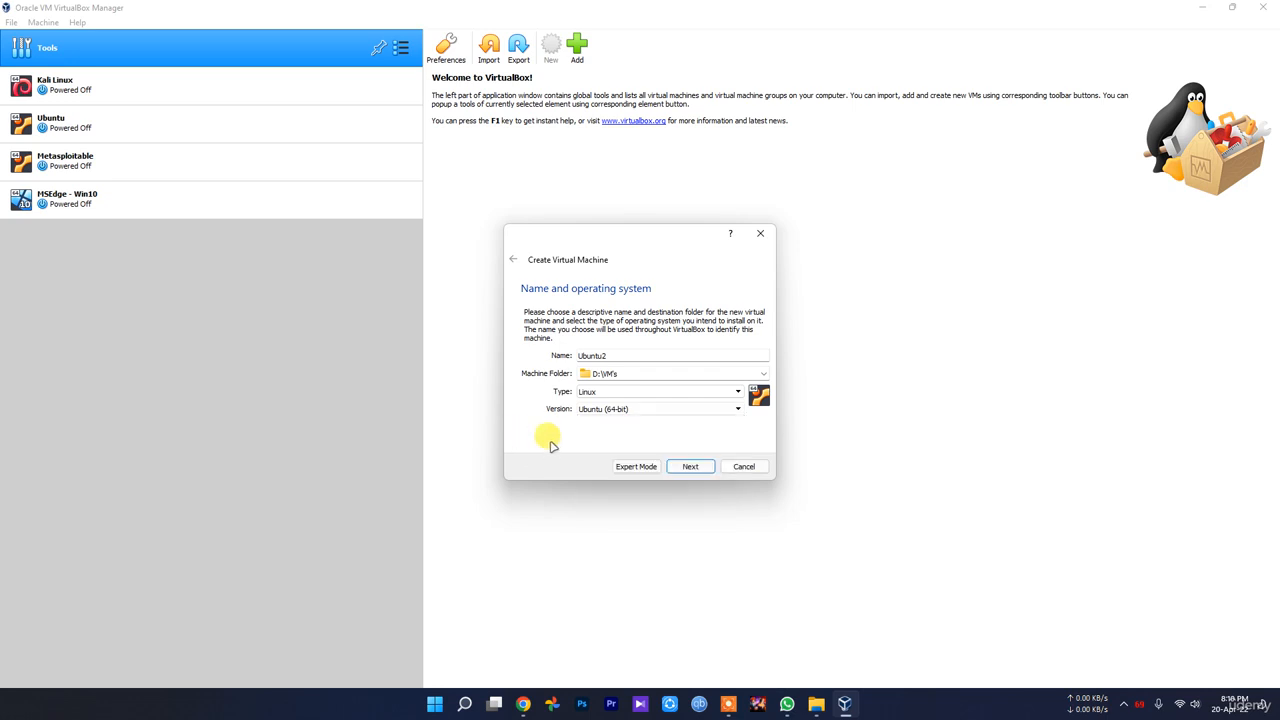
click(636, 416)
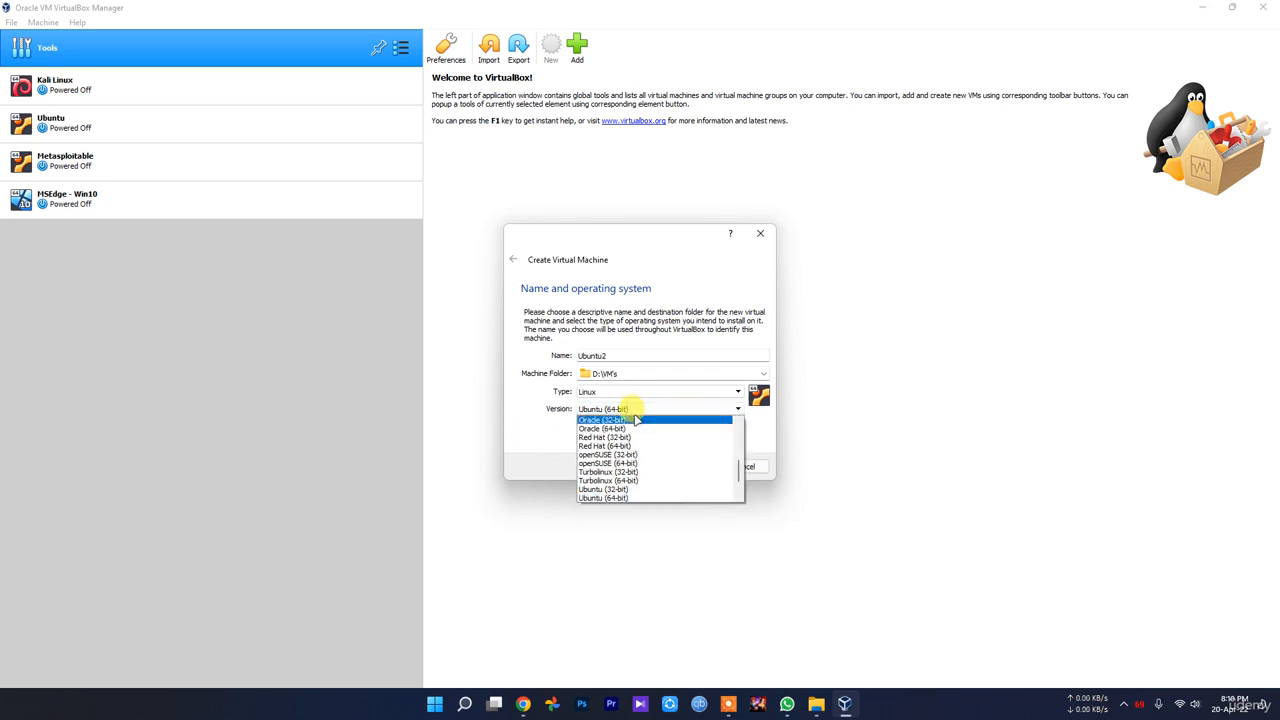
click(603, 497)
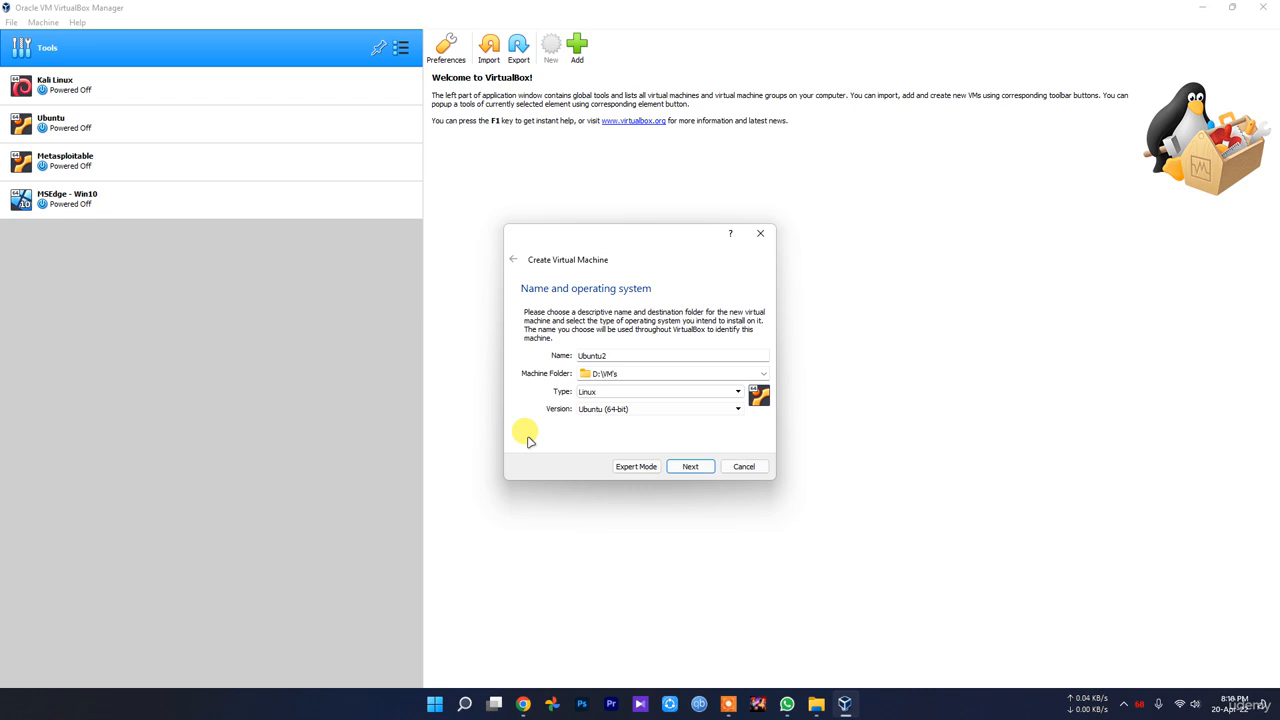
click(689, 467)
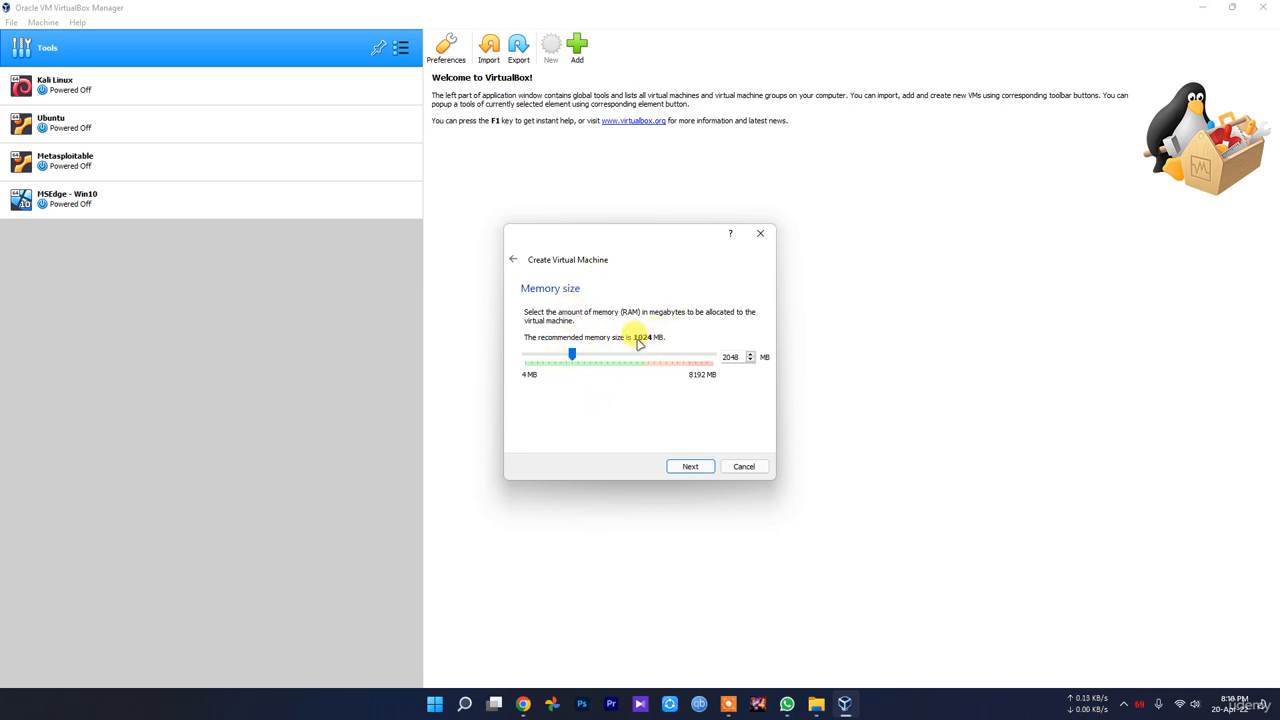
Keep the memory at 2048 MB and choose a new, dynamically allocated VDI virtual hard disk for the machine.
click(690, 466)
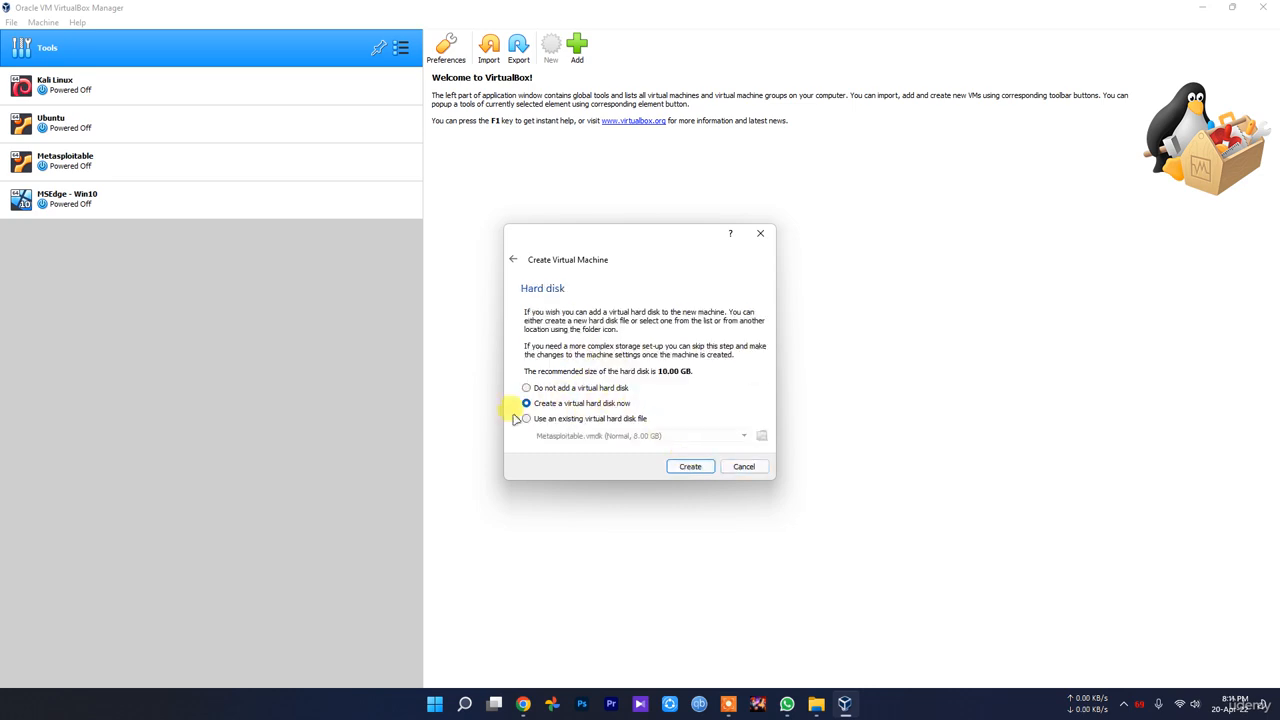
click(692, 467)
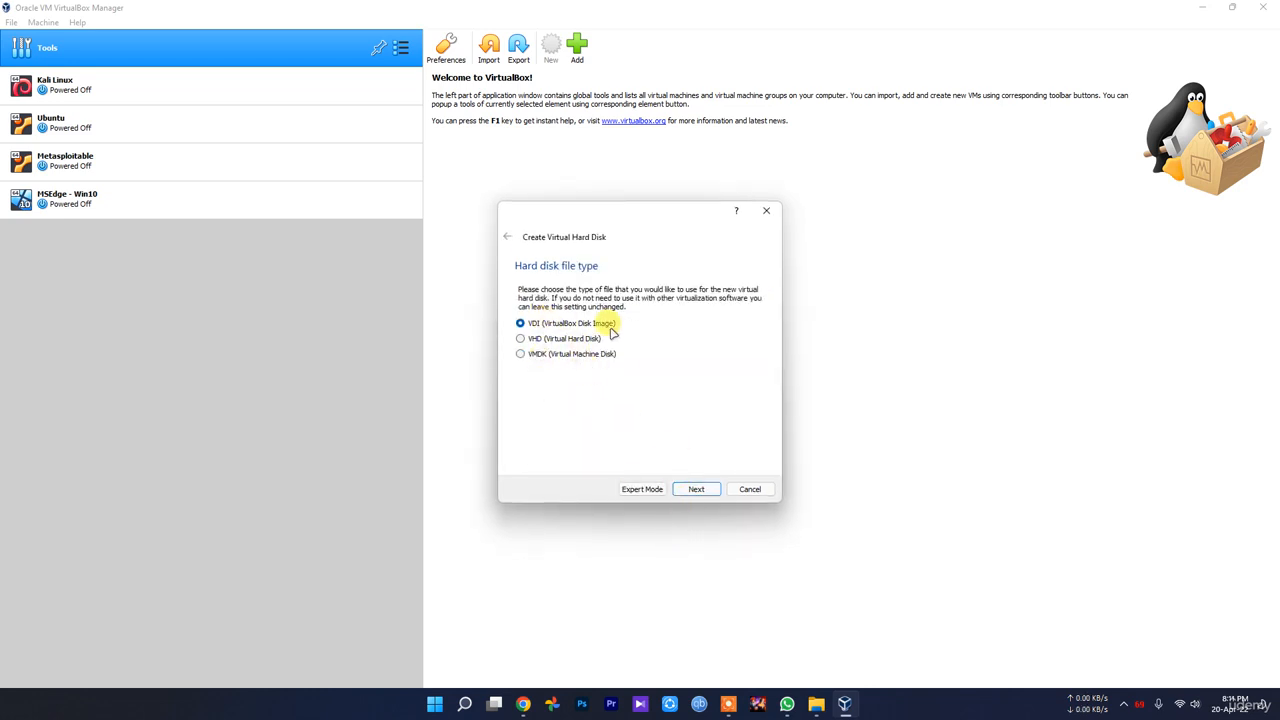
click(696, 490)
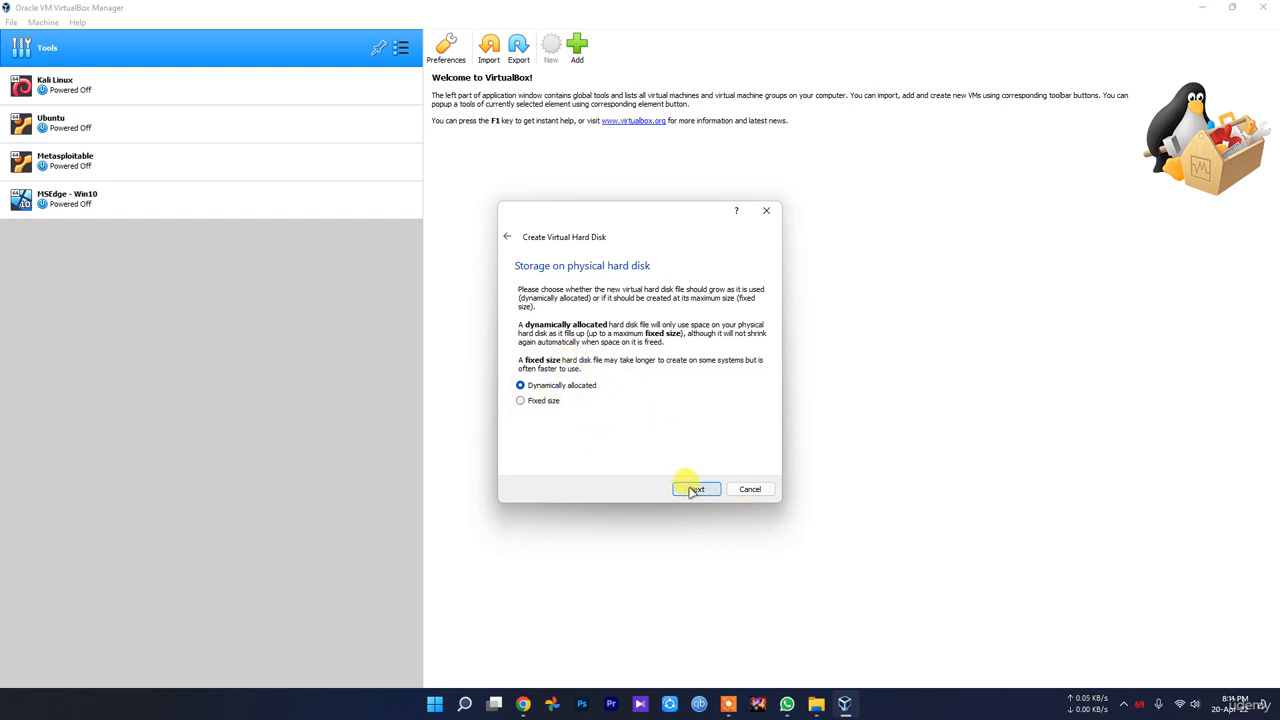
click(694, 489)
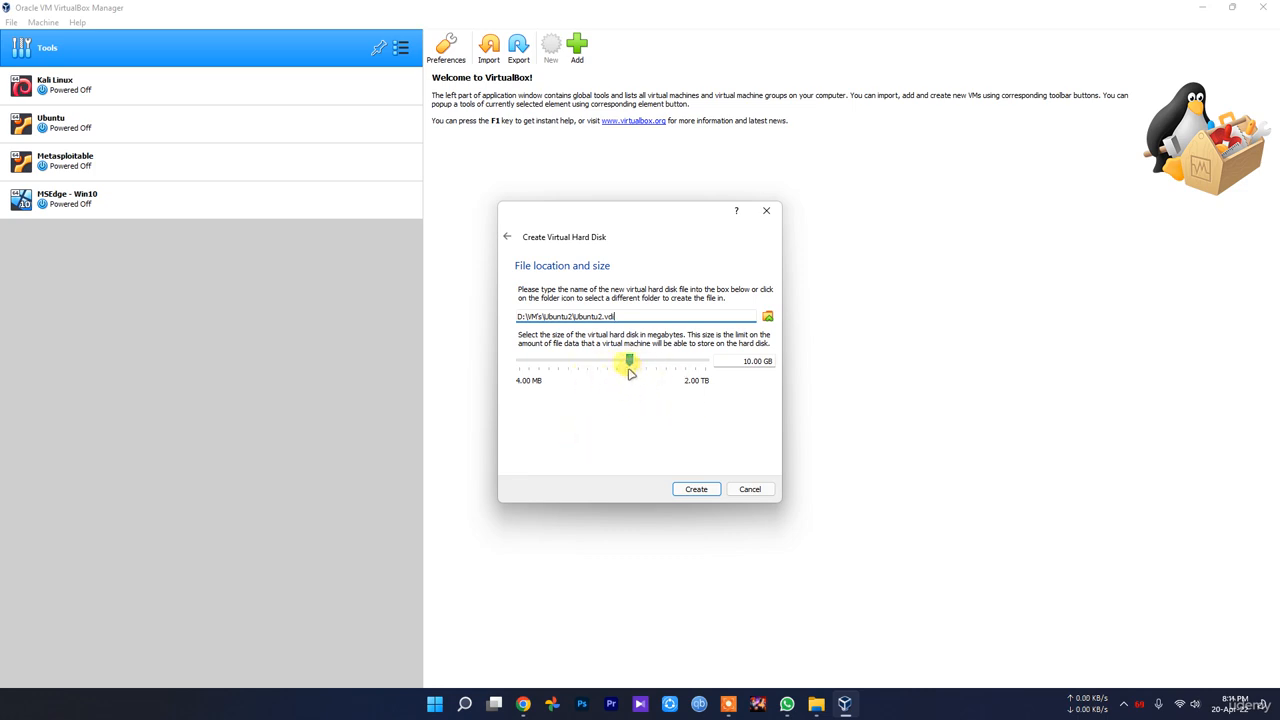
Set the size of the virtual hard disk Ubuntu2.vdi to 20 GB and create the machine.
mouse_move(630, 361)
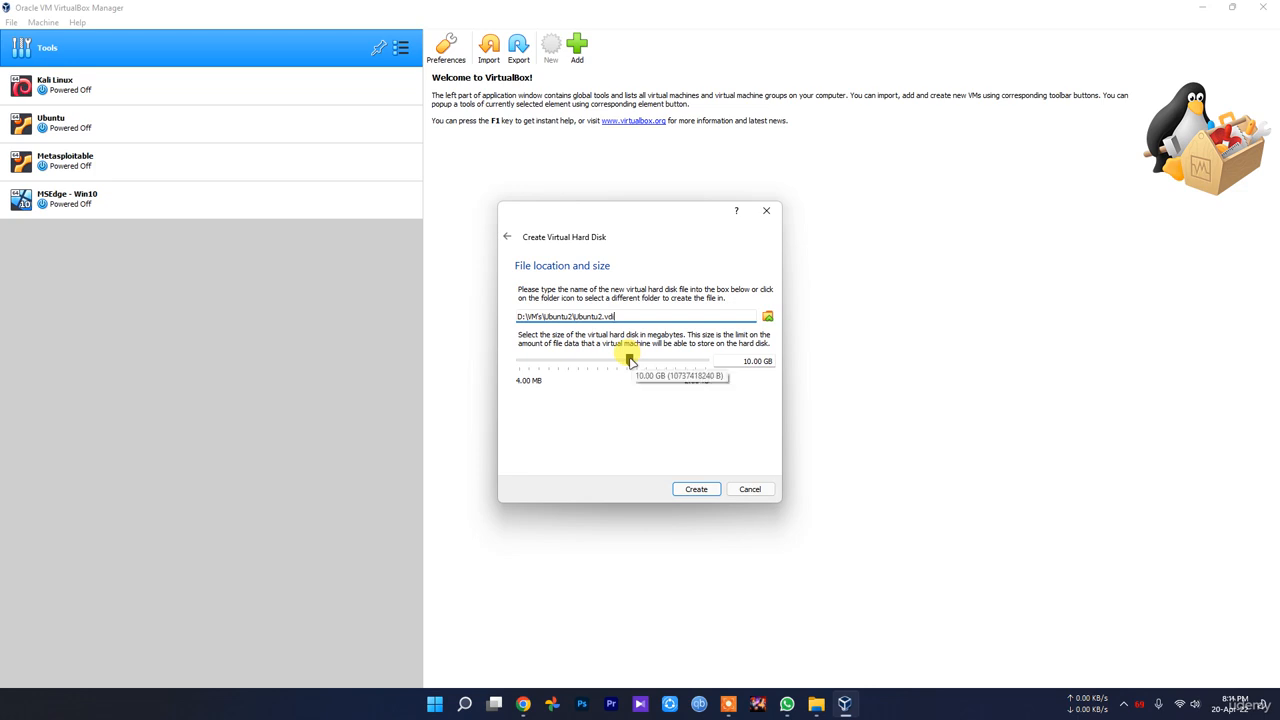
click(632, 361)
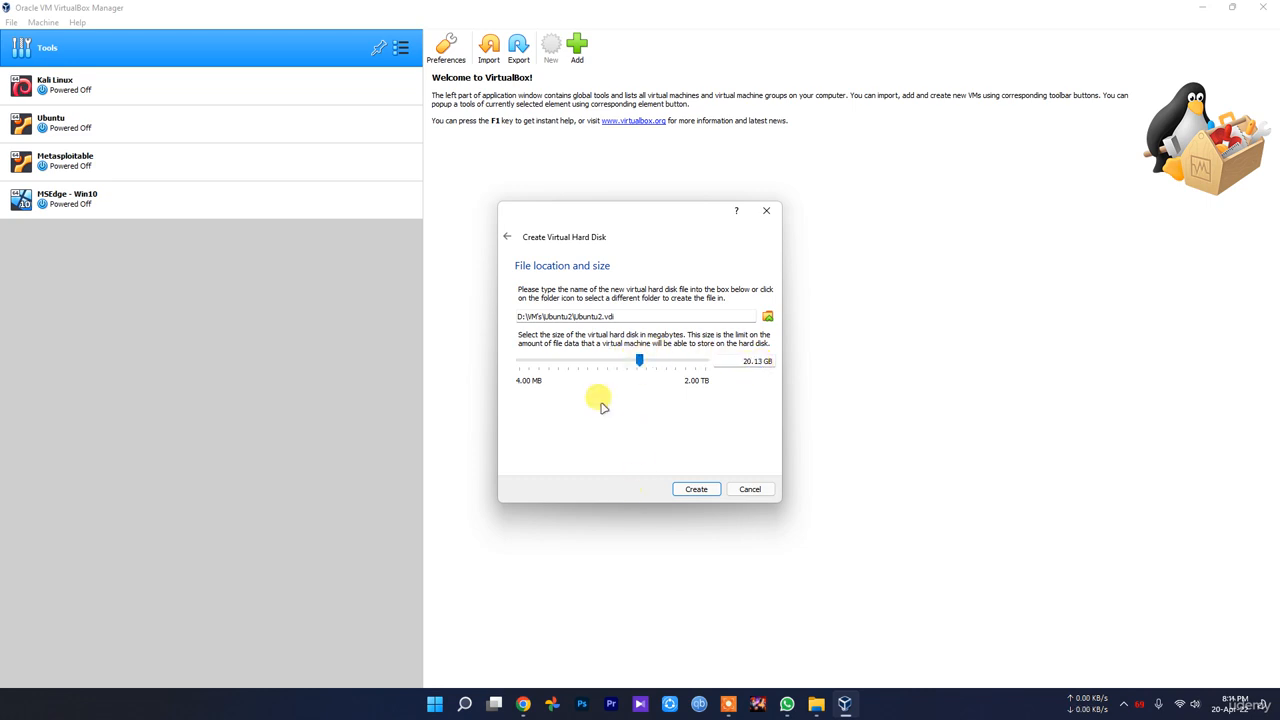
drag(740, 364, 864, 368)
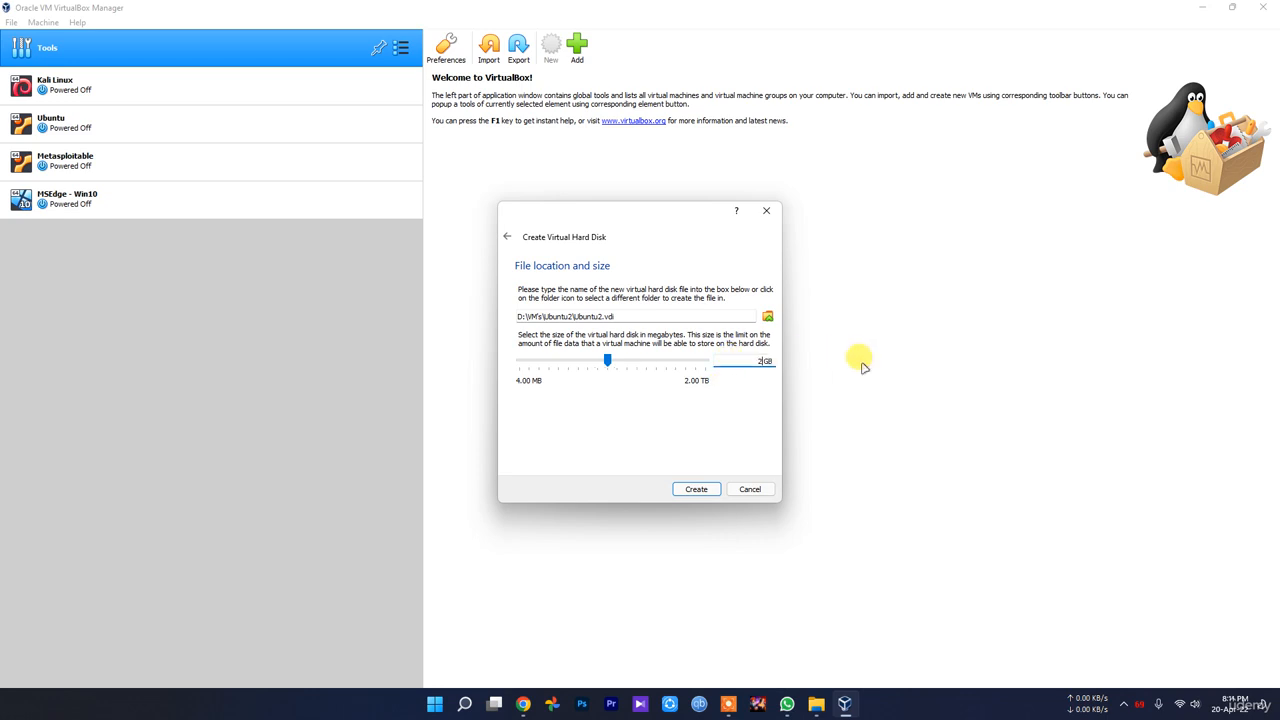
click(697, 489)
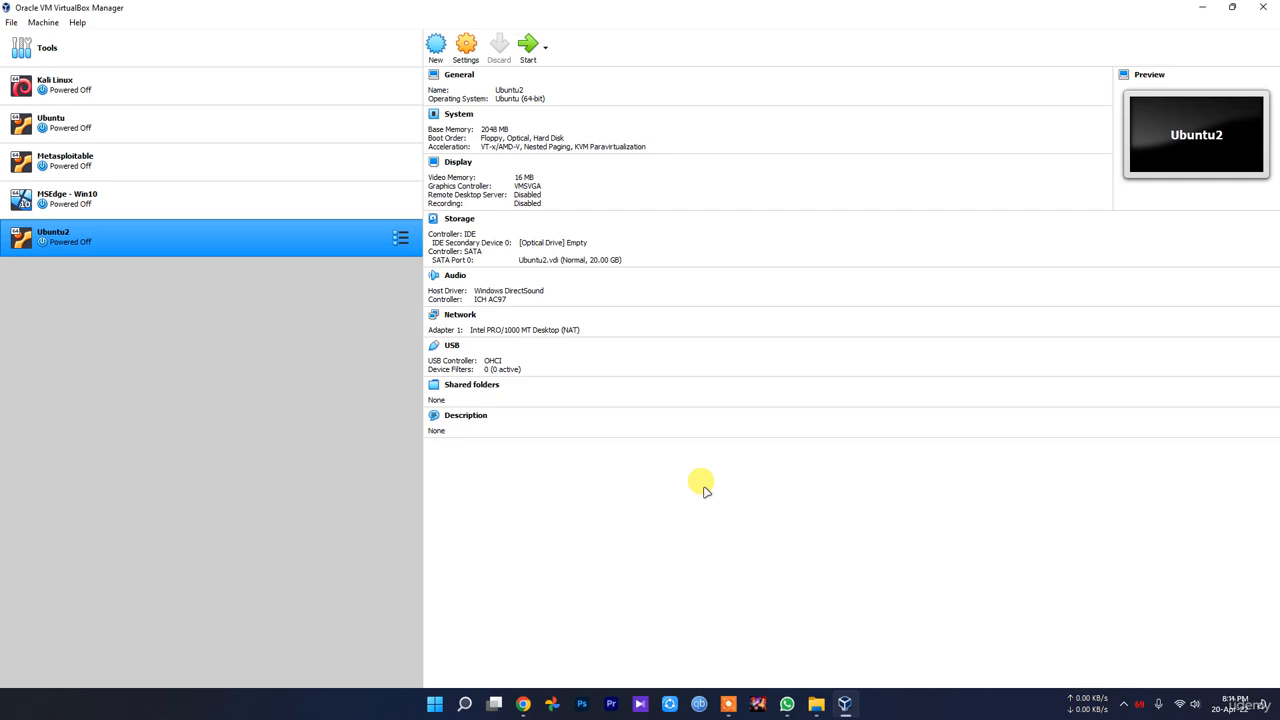
Set the number of processors to 2 in the Ubuntu2 machine's system settings.
click(476, 58)
click(469, 225)
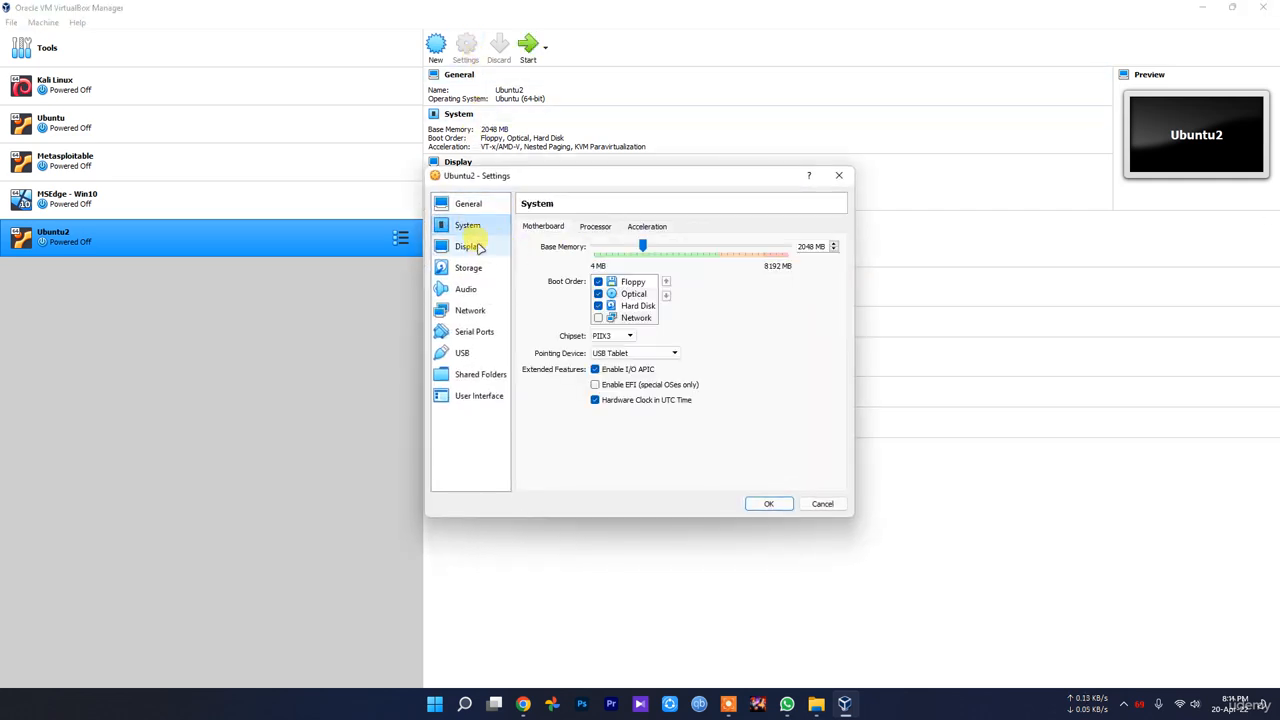
click(595, 226)
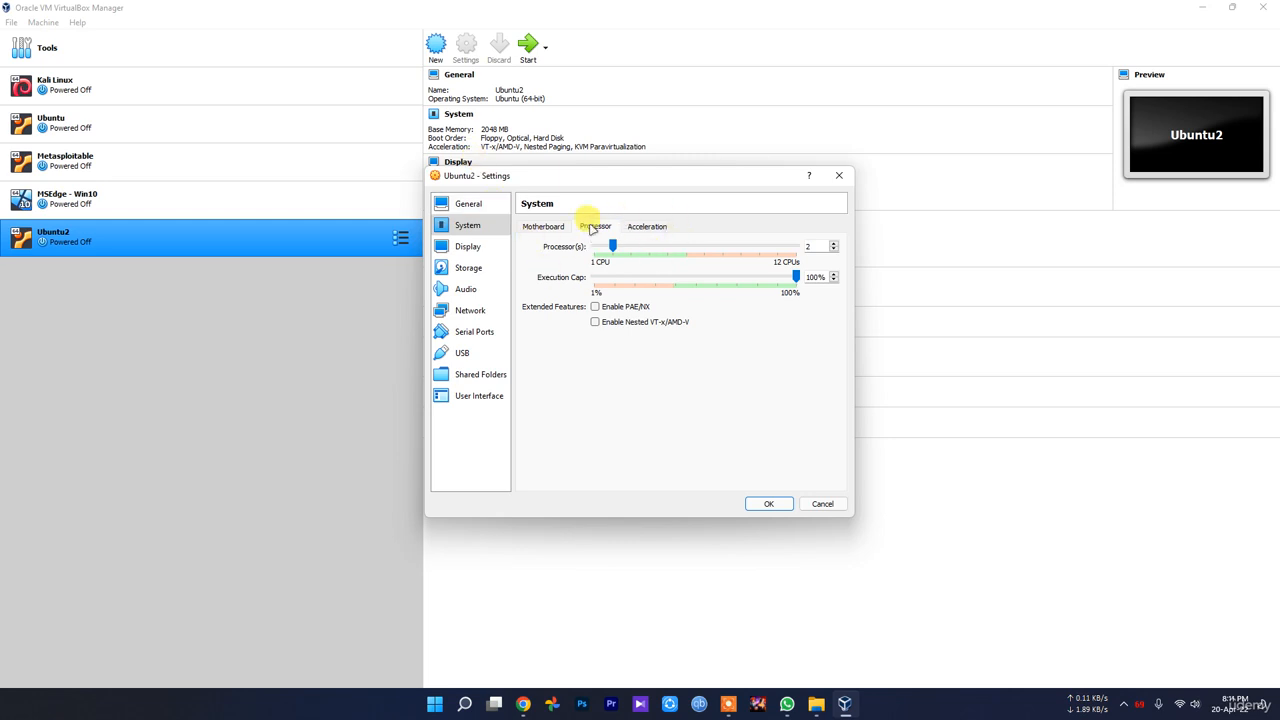
click(543, 226)
Attach network Adapter 1 of Ubuntu2 to a Bridged Adapter and save the machine's settings.
click(467, 246)
click(468, 267)
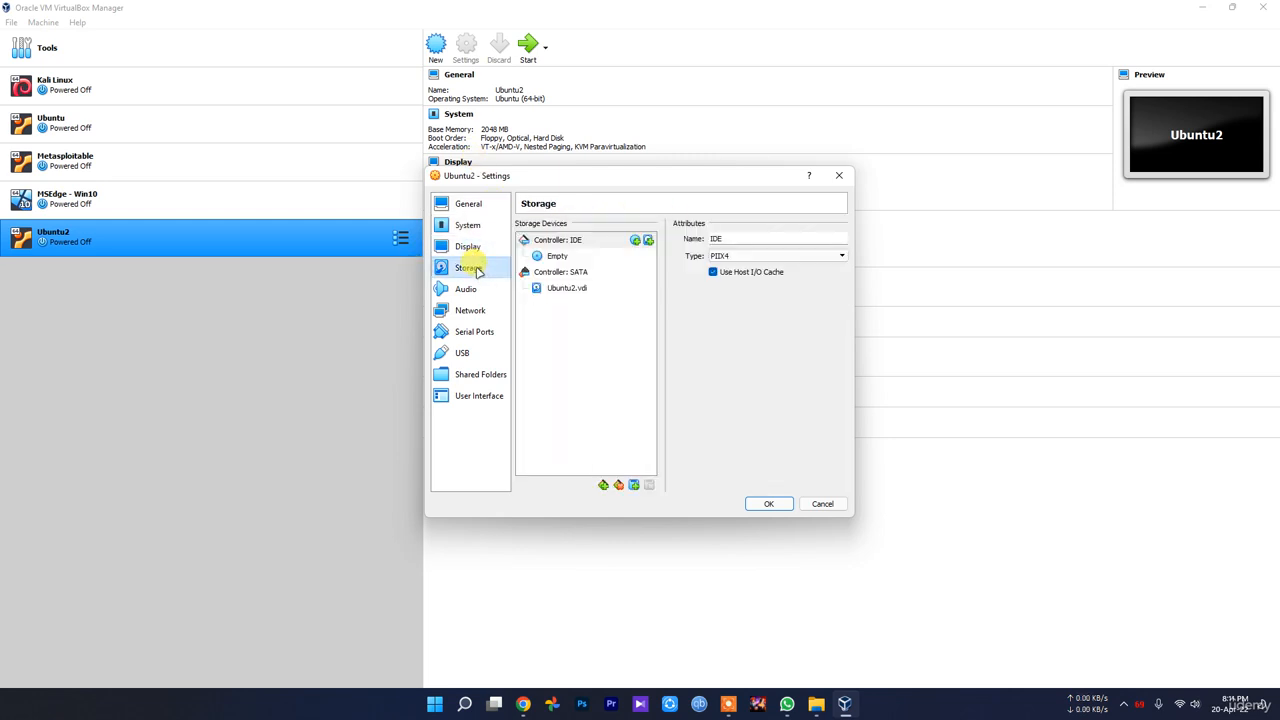
click(468, 289)
click(472, 310)
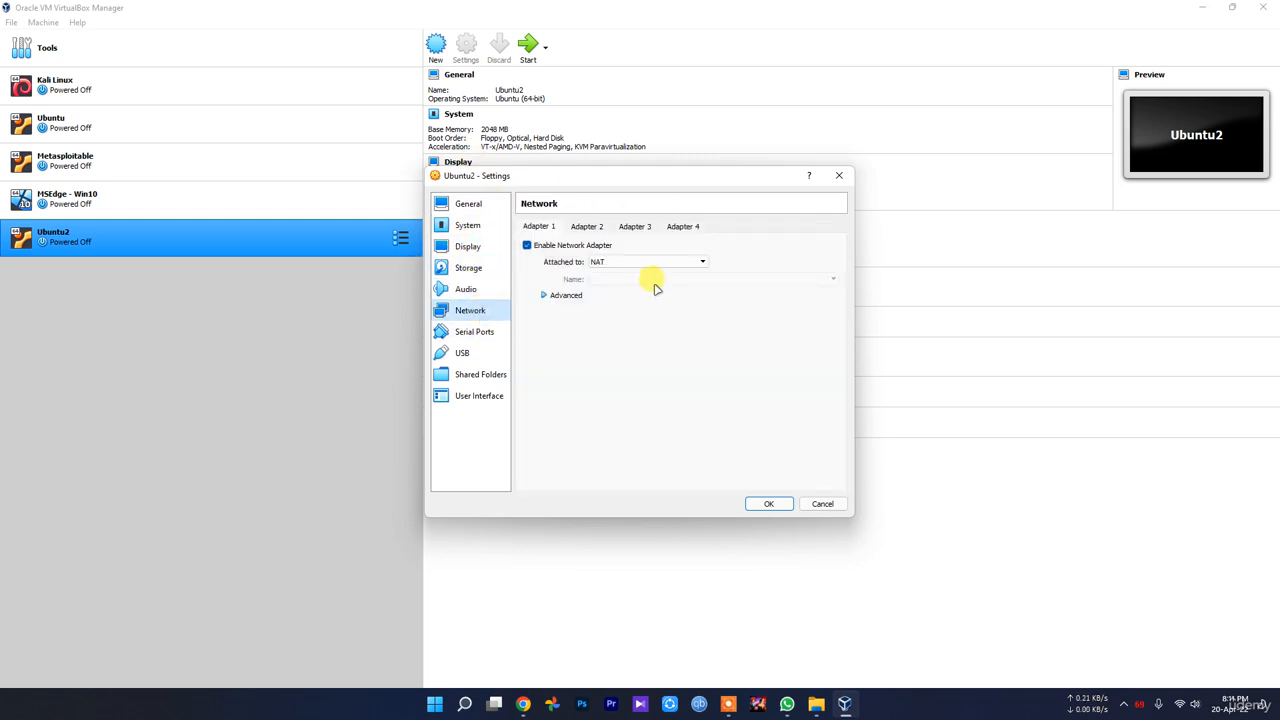
click(615, 262)
click(630, 288)
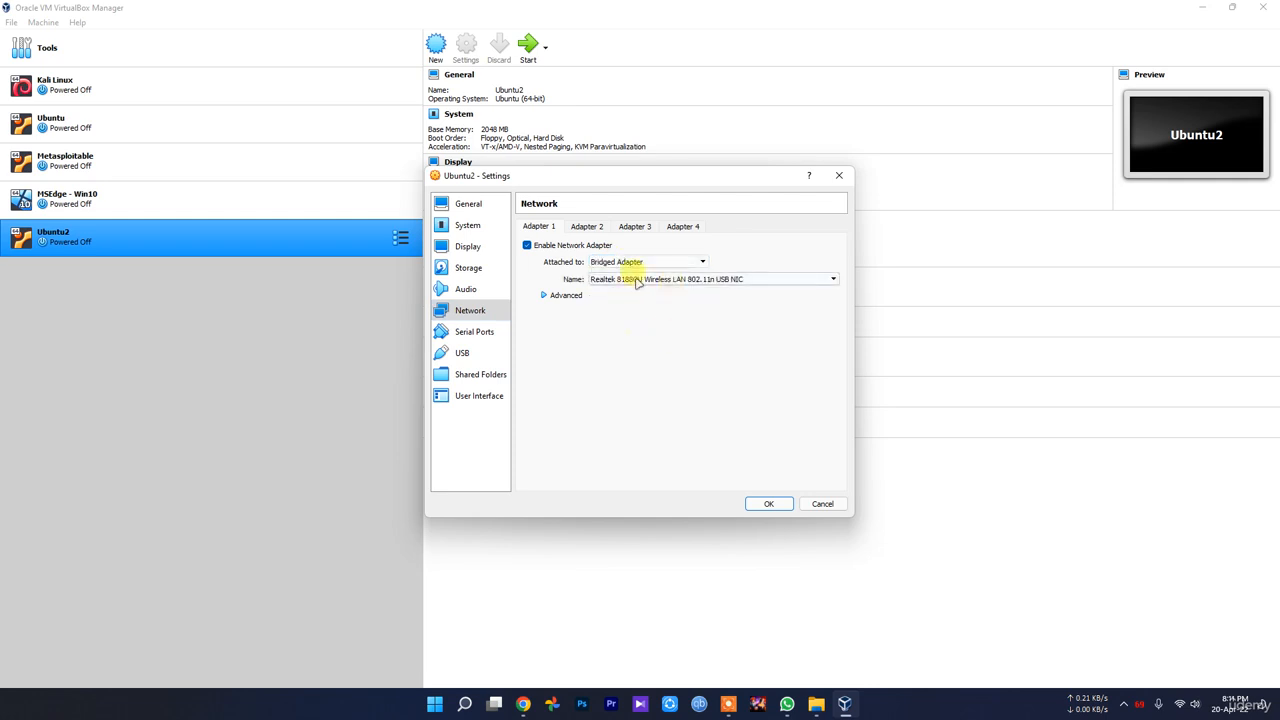
click(770, 504)
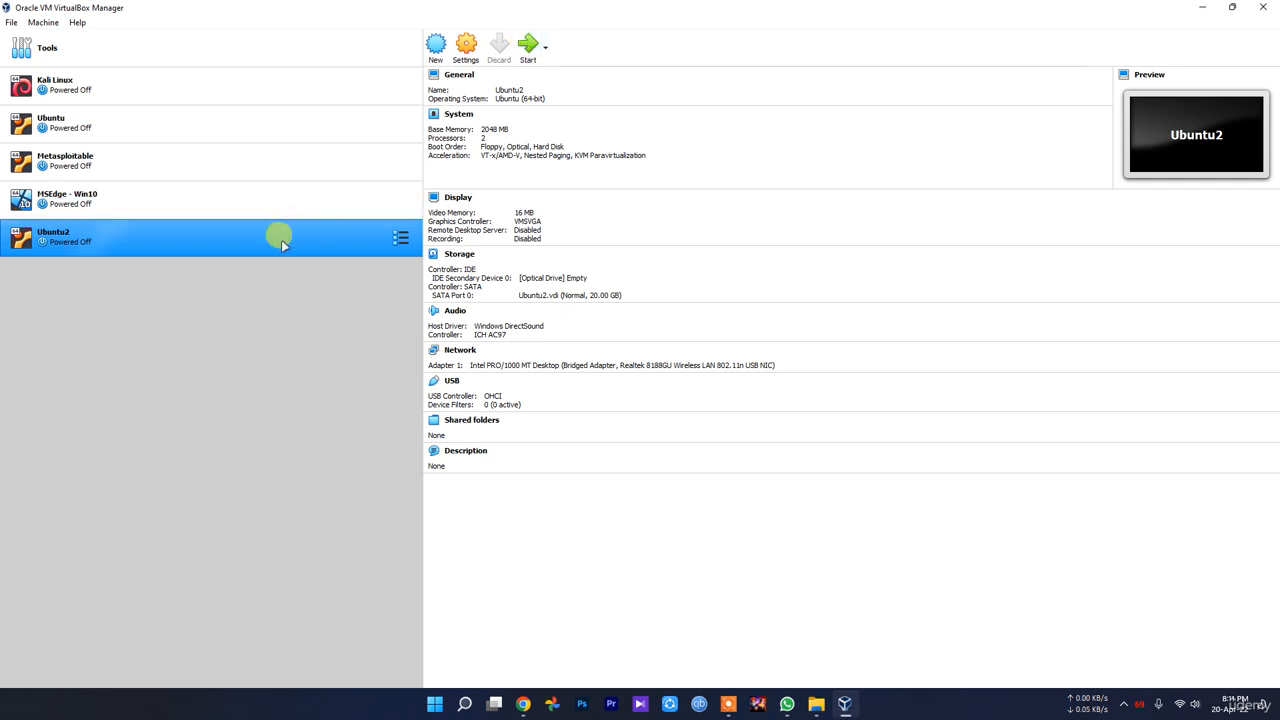
Load the ubuntu-20.04.3-desktop-amd64 disc image into the empty optical drive of Ubuntu2 and save the settings.
click(464, 46)
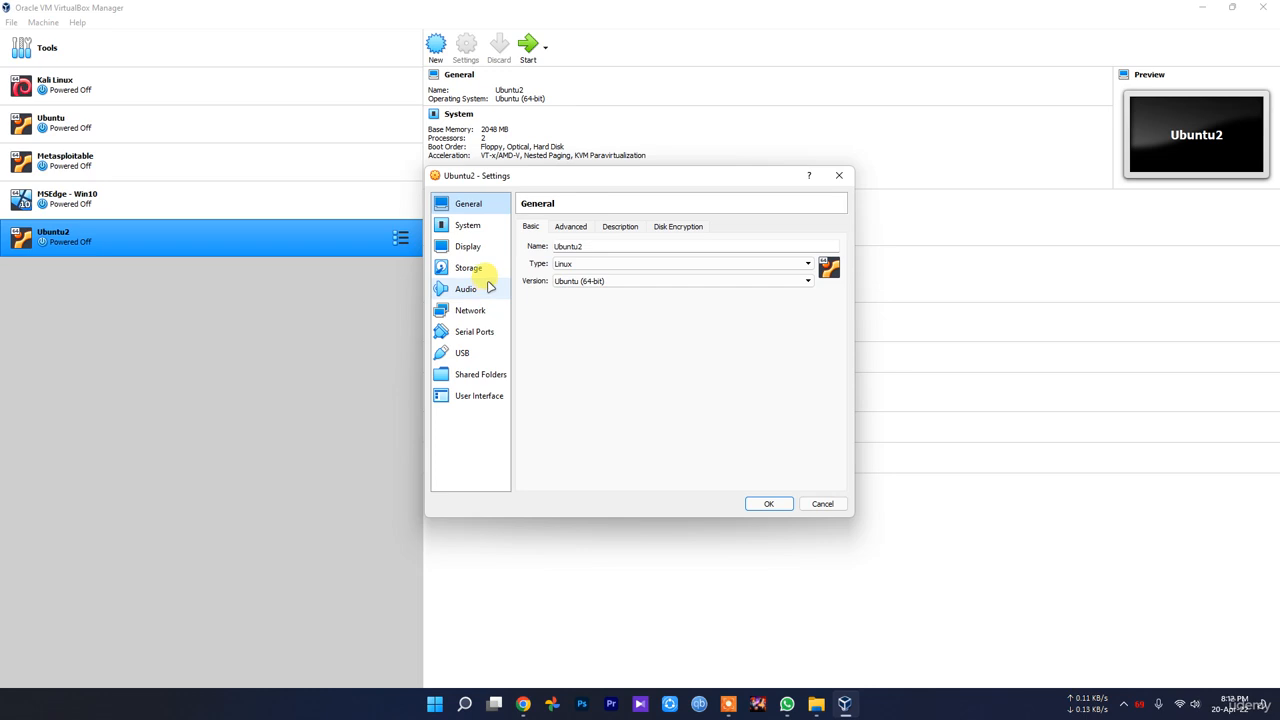
click(470, 268)
click(560, 256)
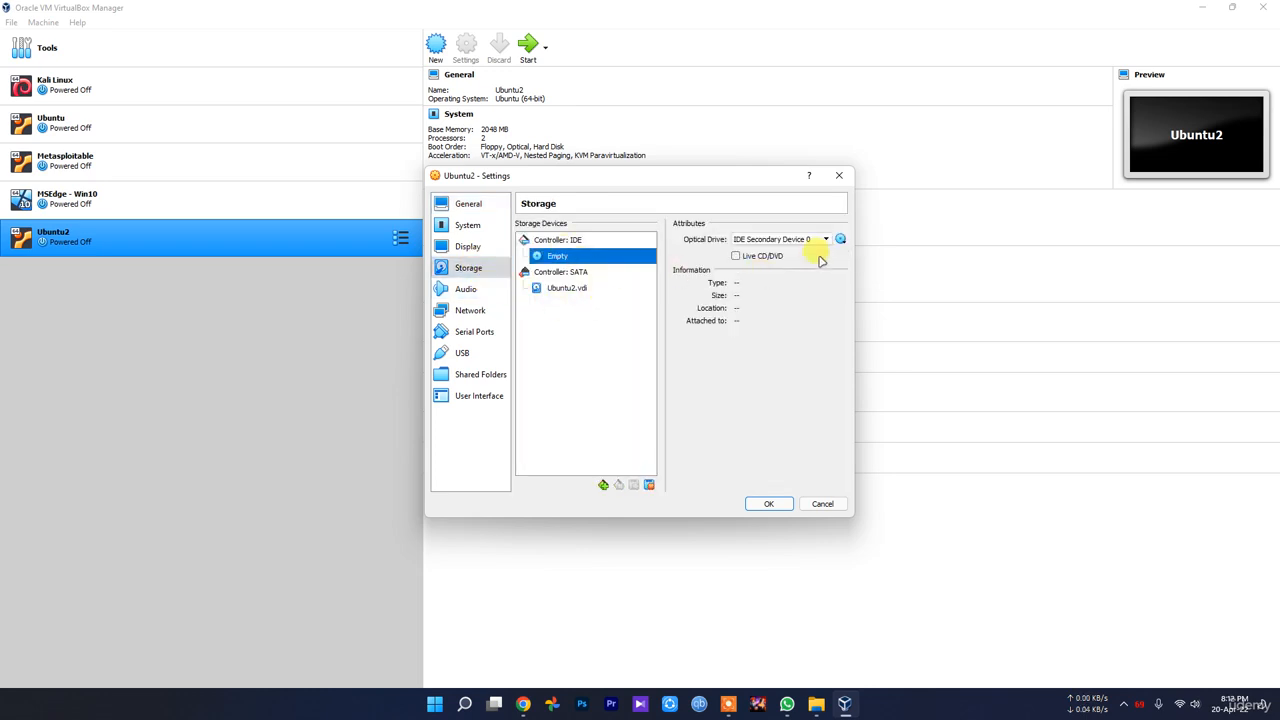
click(840, 242)
click(872, 271)
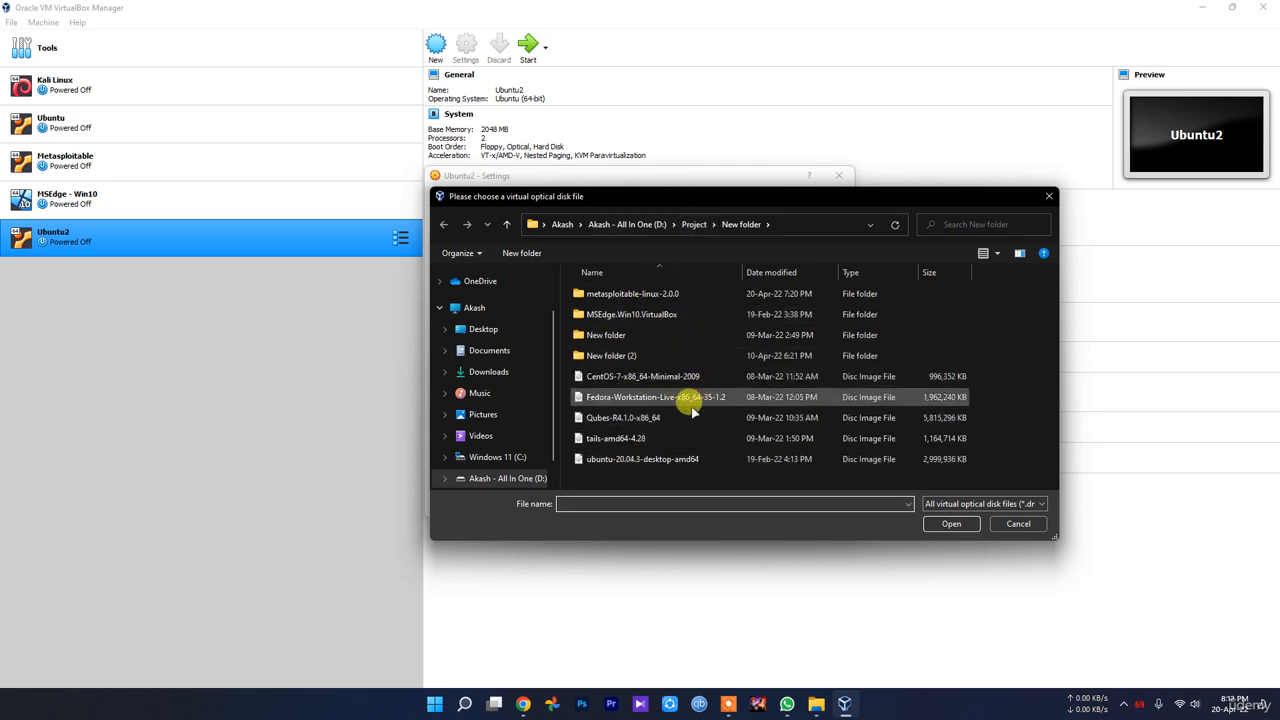
double_click(641, 460)
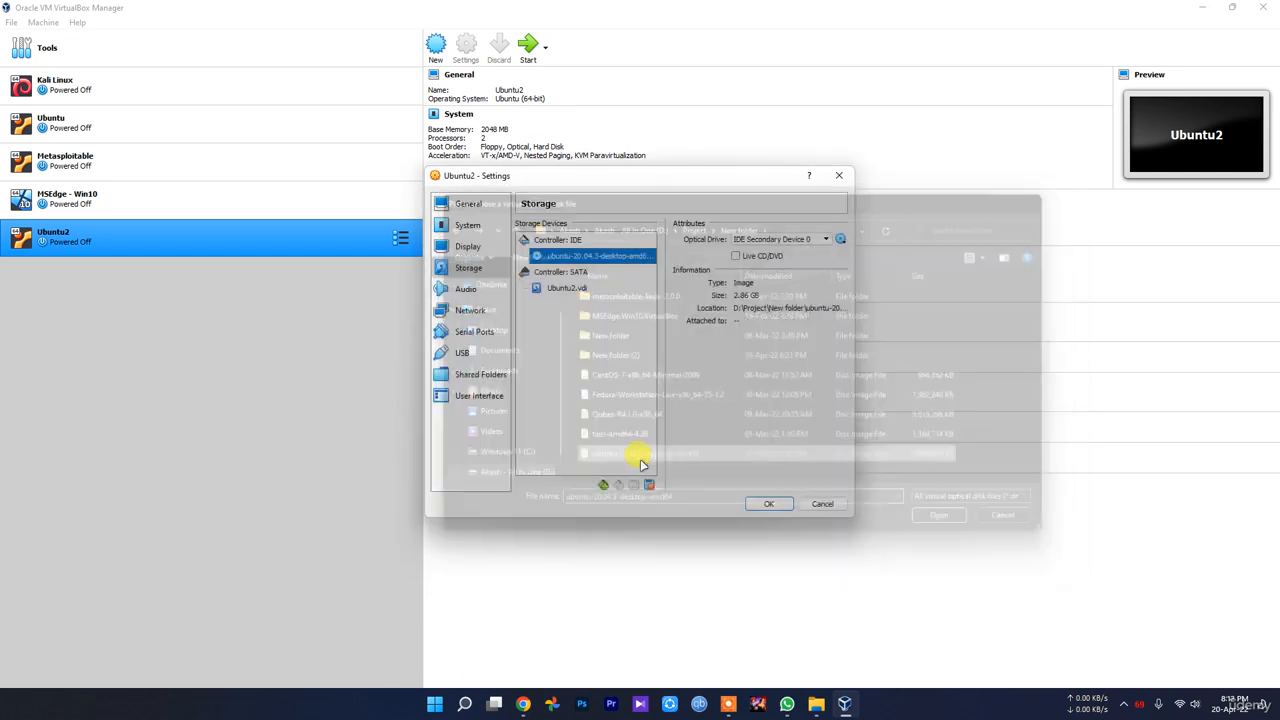
click(771, 504)
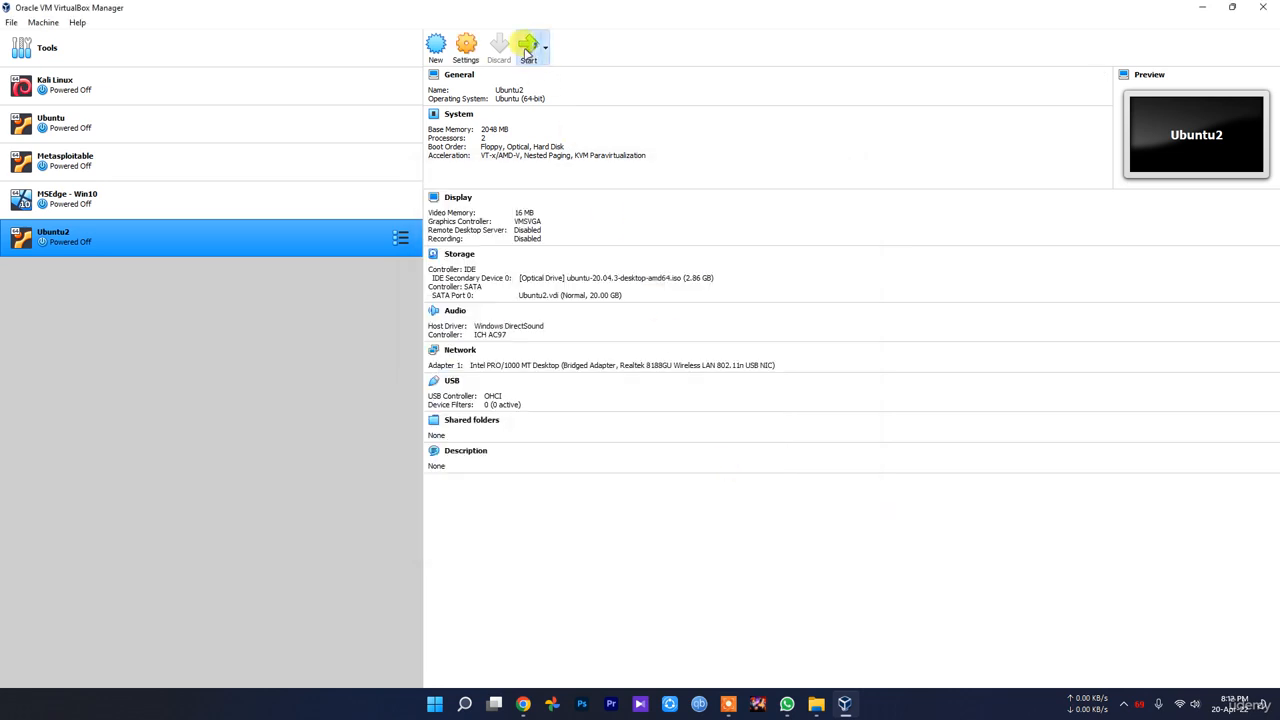
Start the Ubuntu2 virtual machine and enter the Try Ubuntu live session, dismissing the VirtualBox notifications.
click(528, 45)
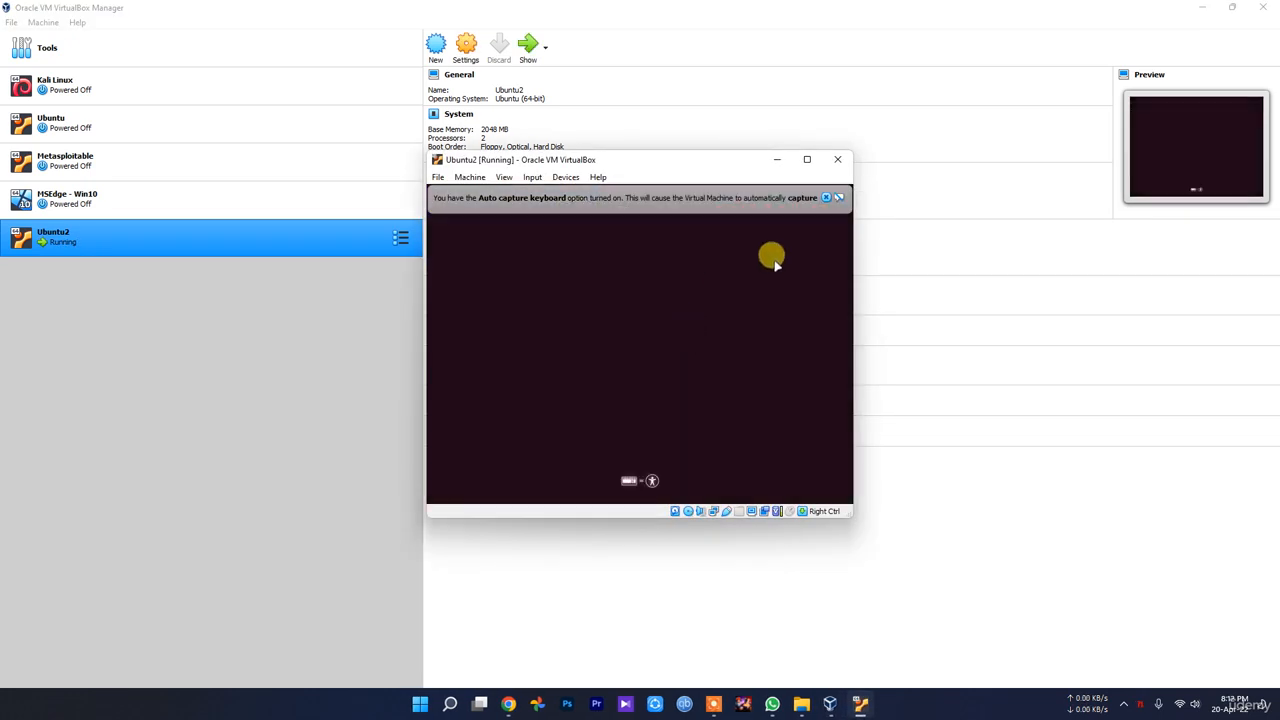
click(826, 198)
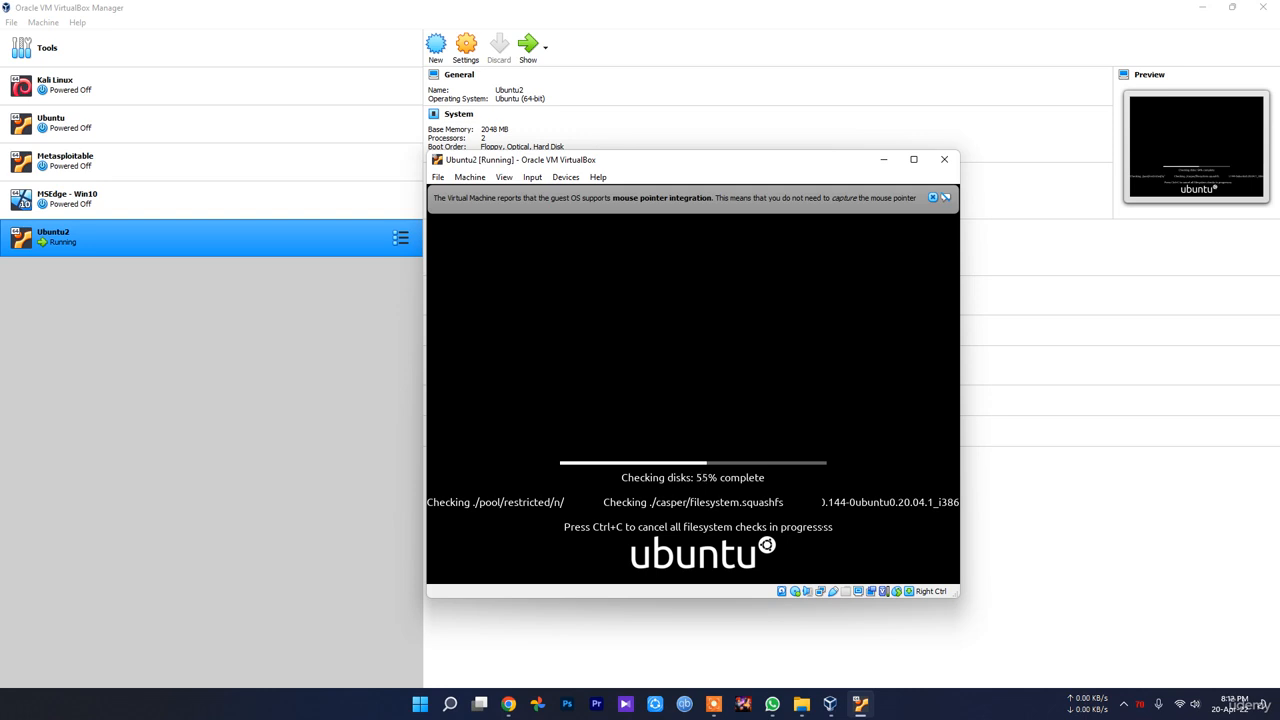
click(337, 251)
click(118, 37)
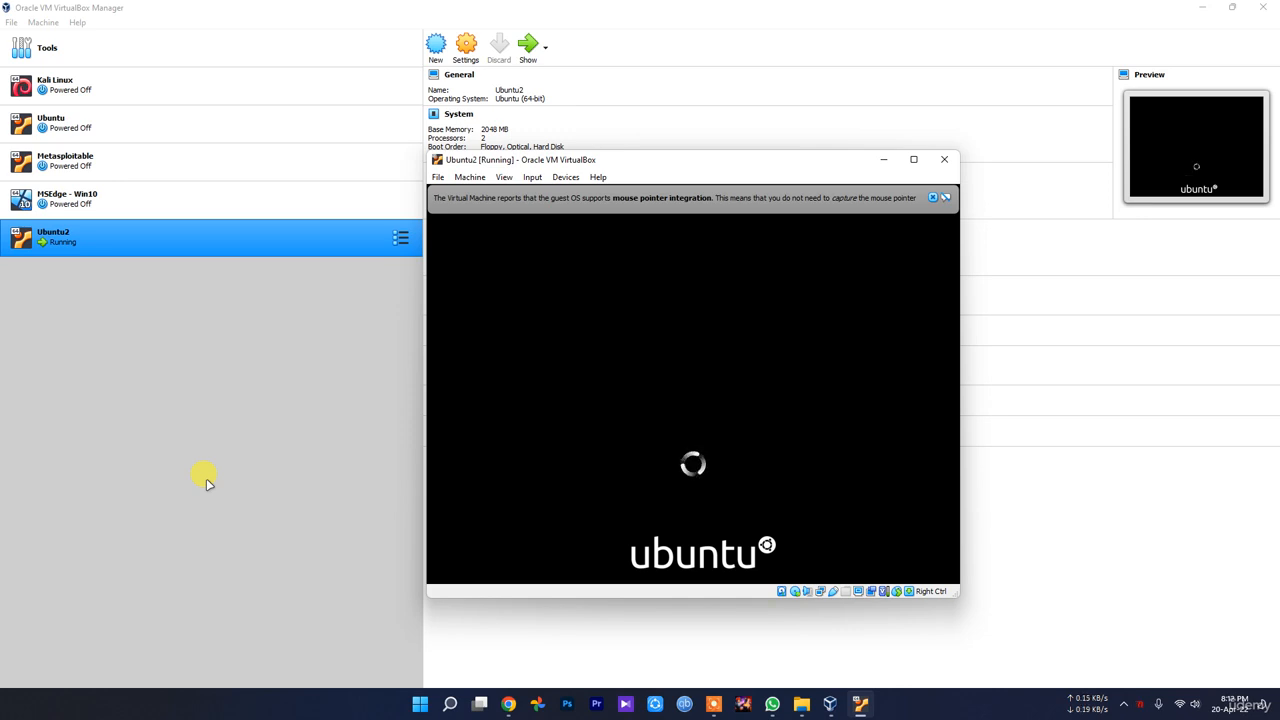
click(932, 197)
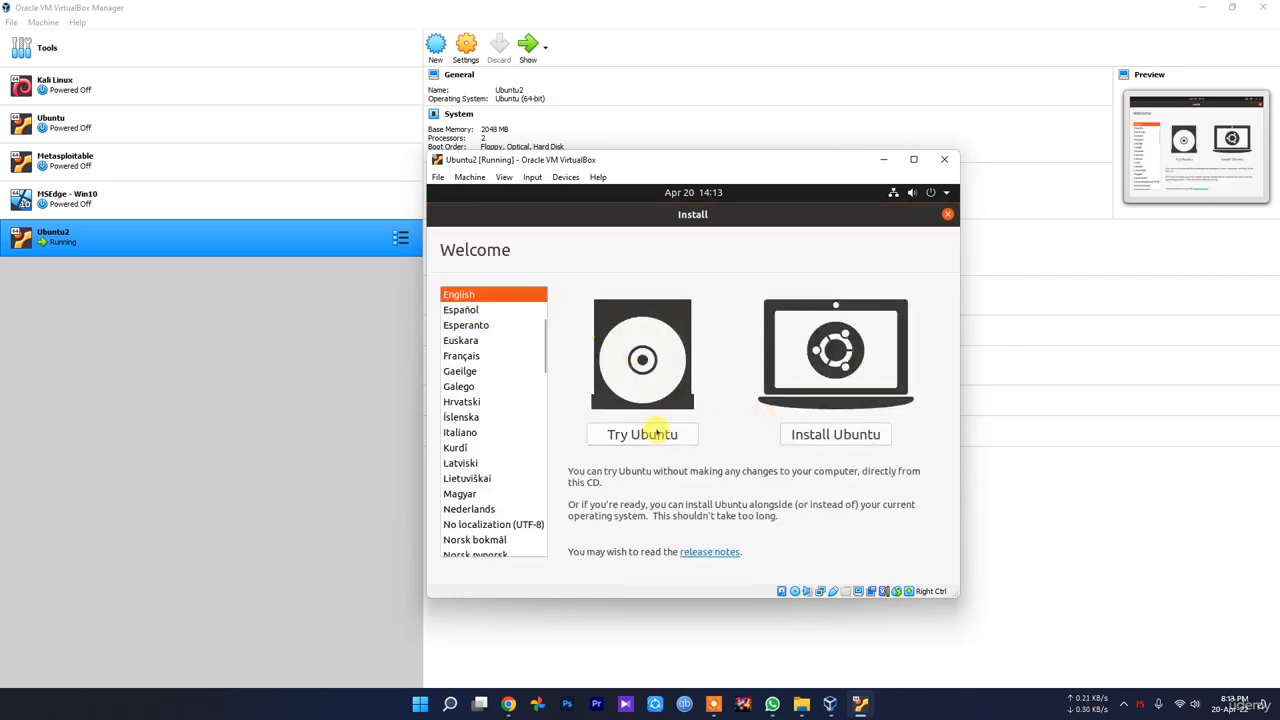
click(645, 435)
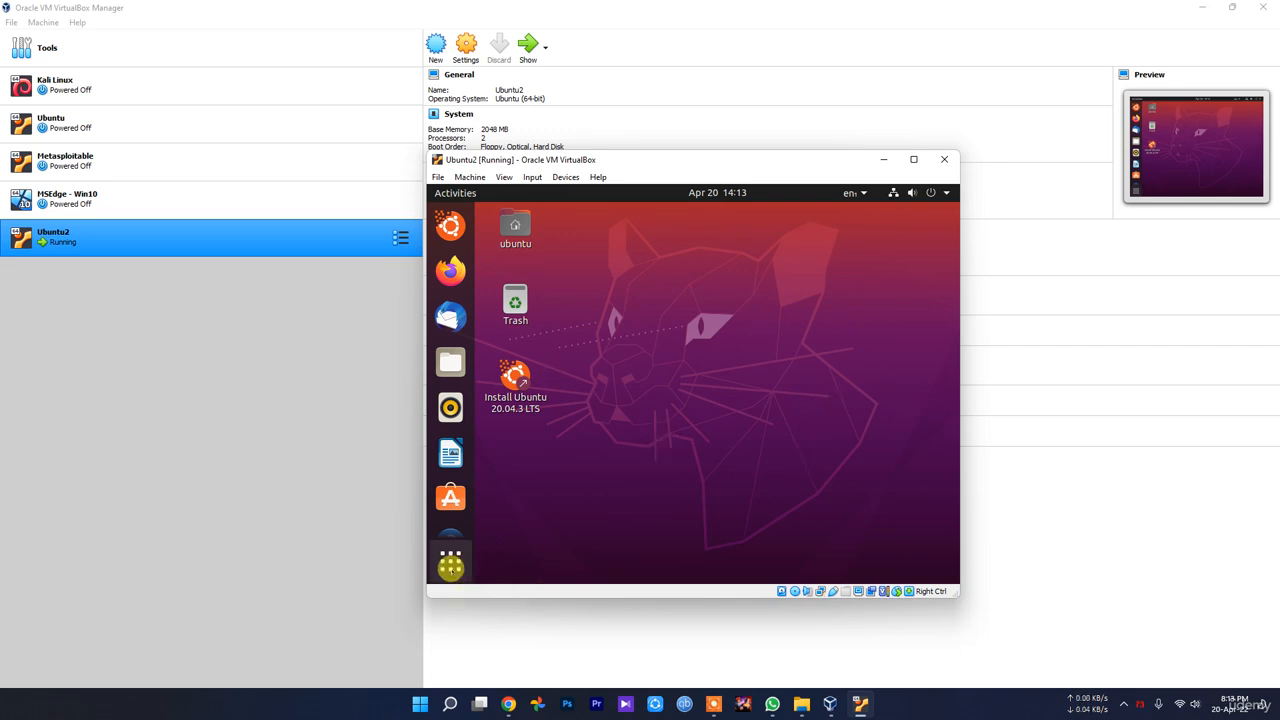
Search Ubuntu's applications for "ter", open Terminal and run ifconfig.
click(450, 566)
click(450, 566)
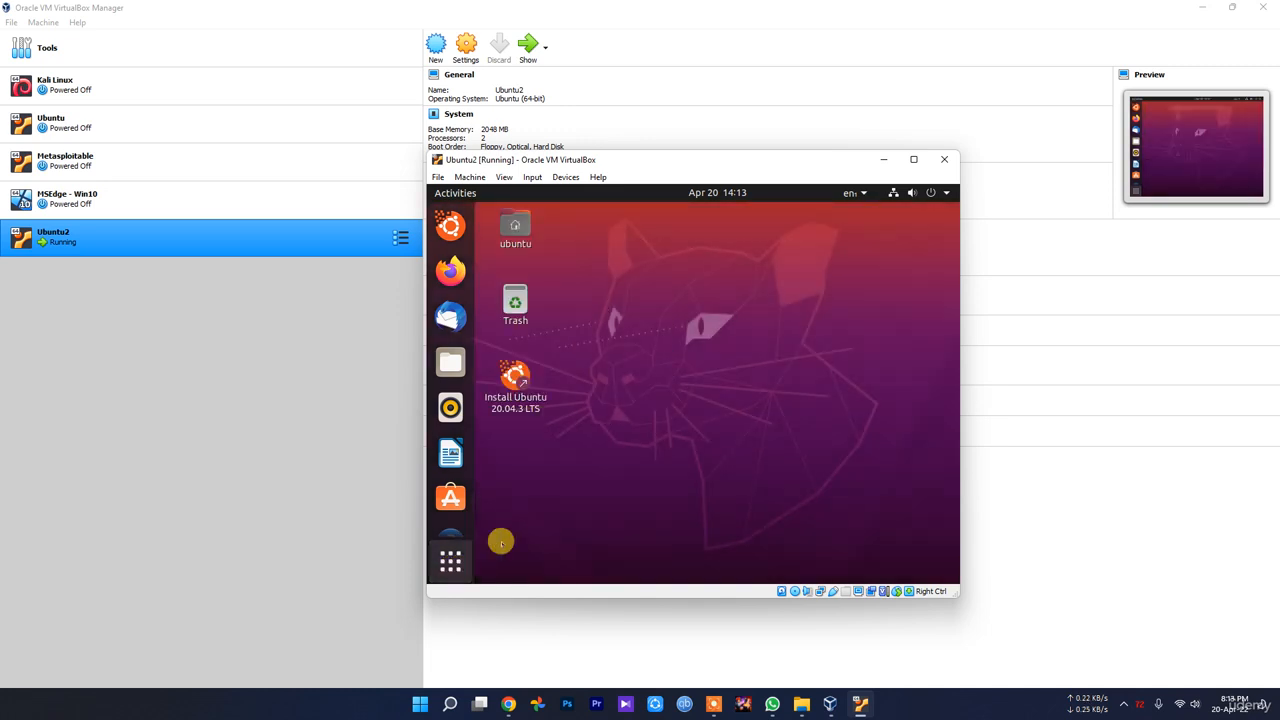
click(450, 560)
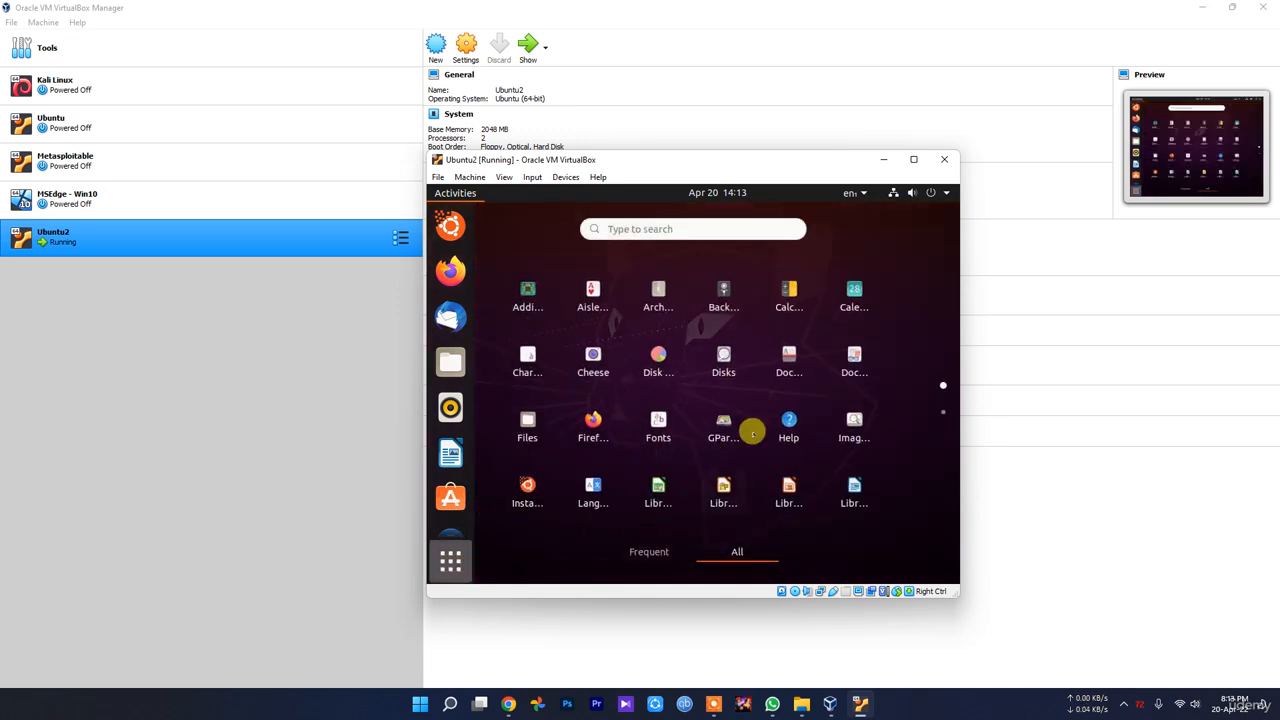
scroll(455, 480, down, 2)
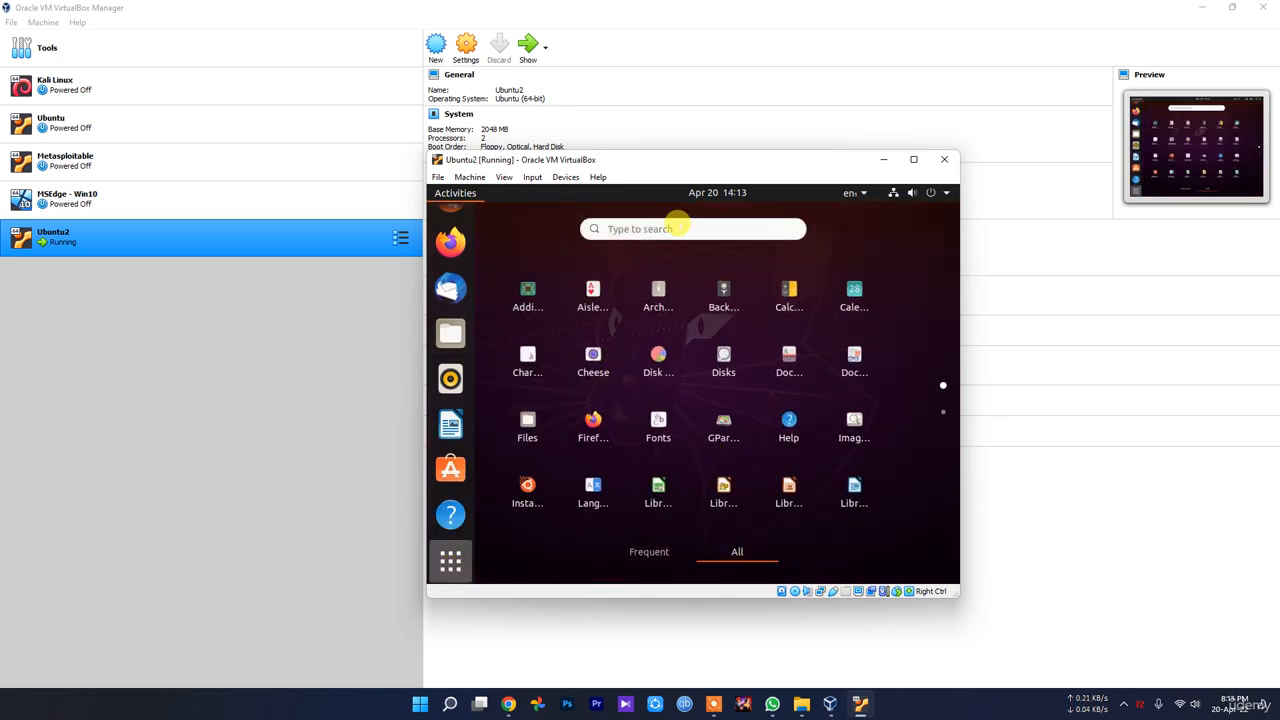
click(678, 228)
text(ter)
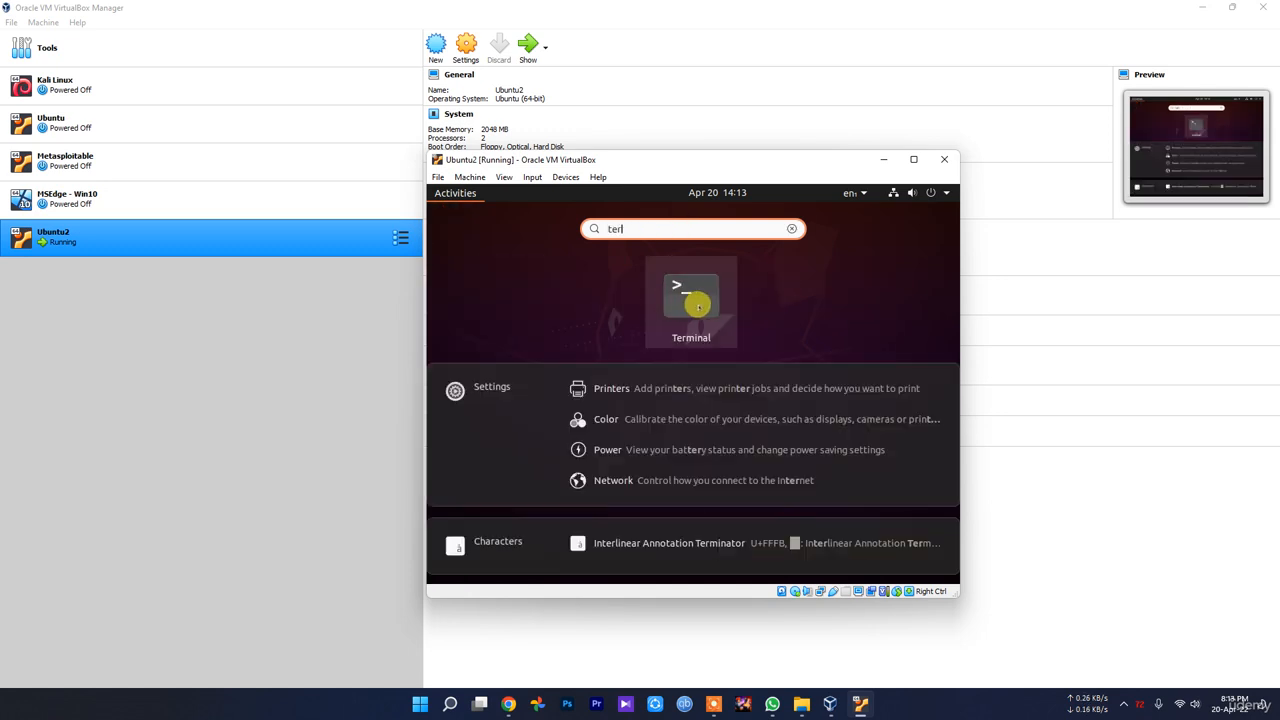
click(697, 305)
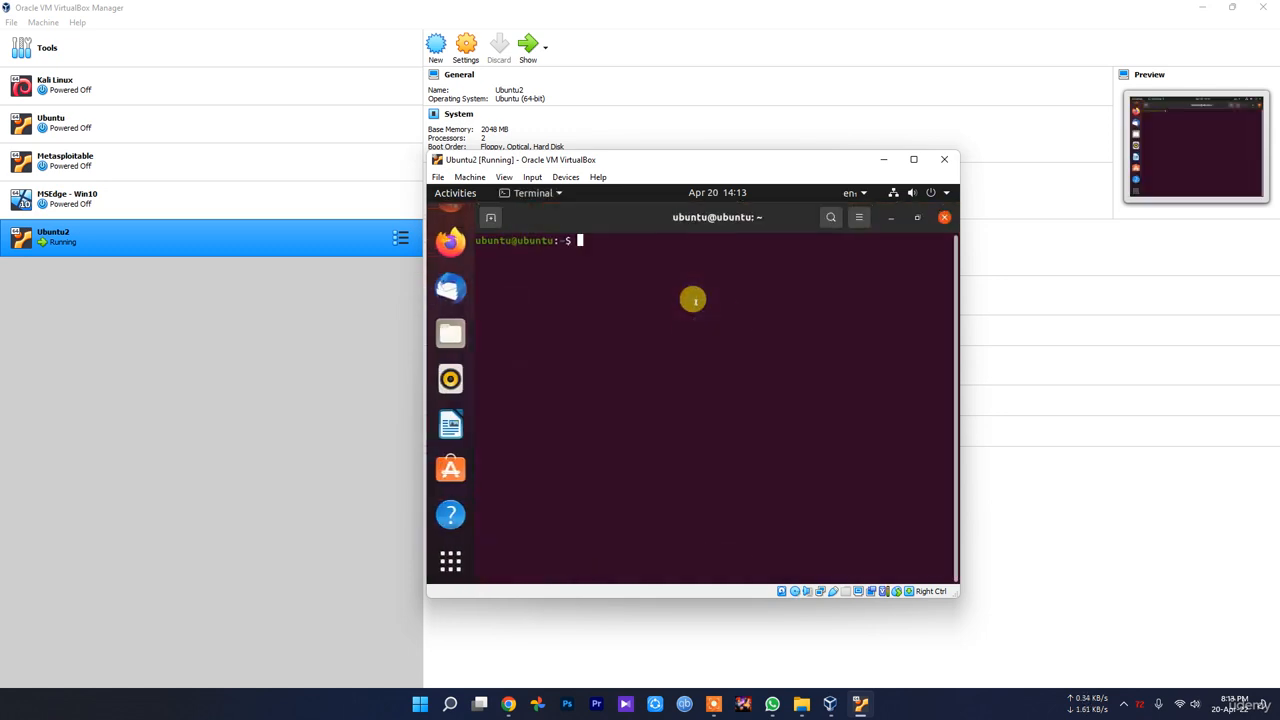
text(ifconfig)
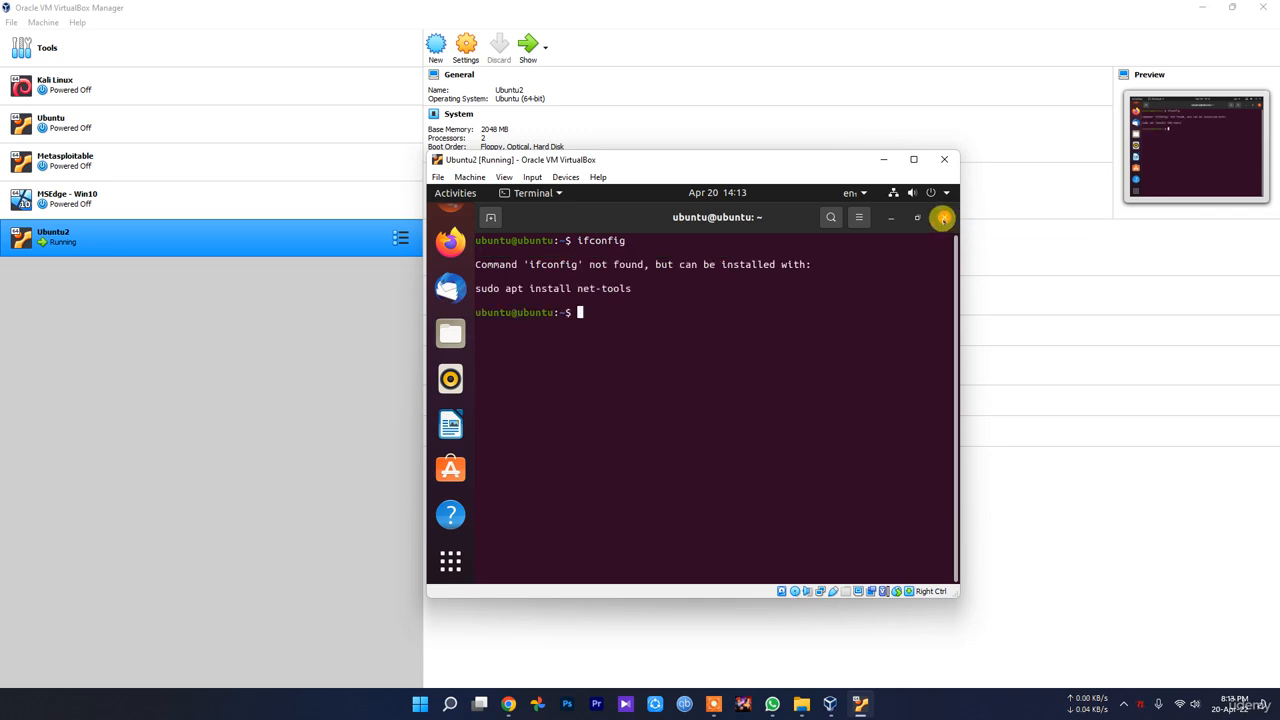
Copy the suggested command sudo apt install net-tools to the prompt and run it.
drag(628, 288, 452, 288)
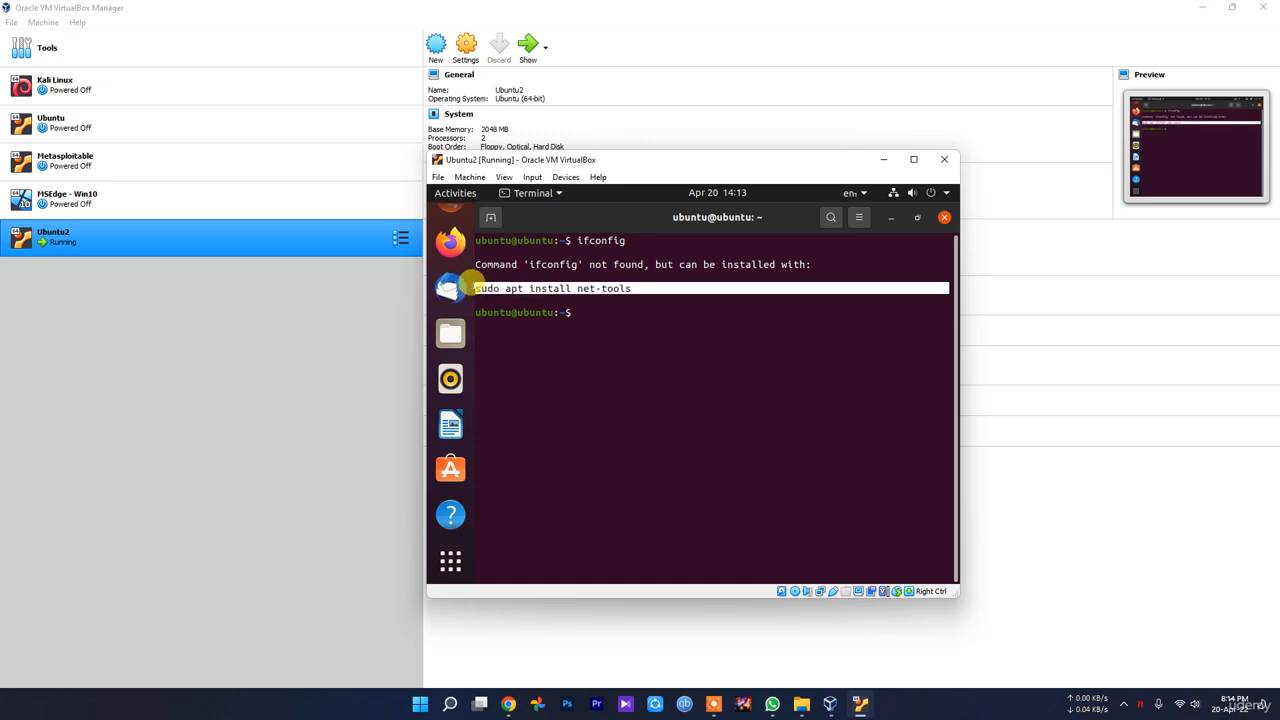
right_click(480, 291)
click(503, 306)
click(586, 308)
right_click(588, 312)
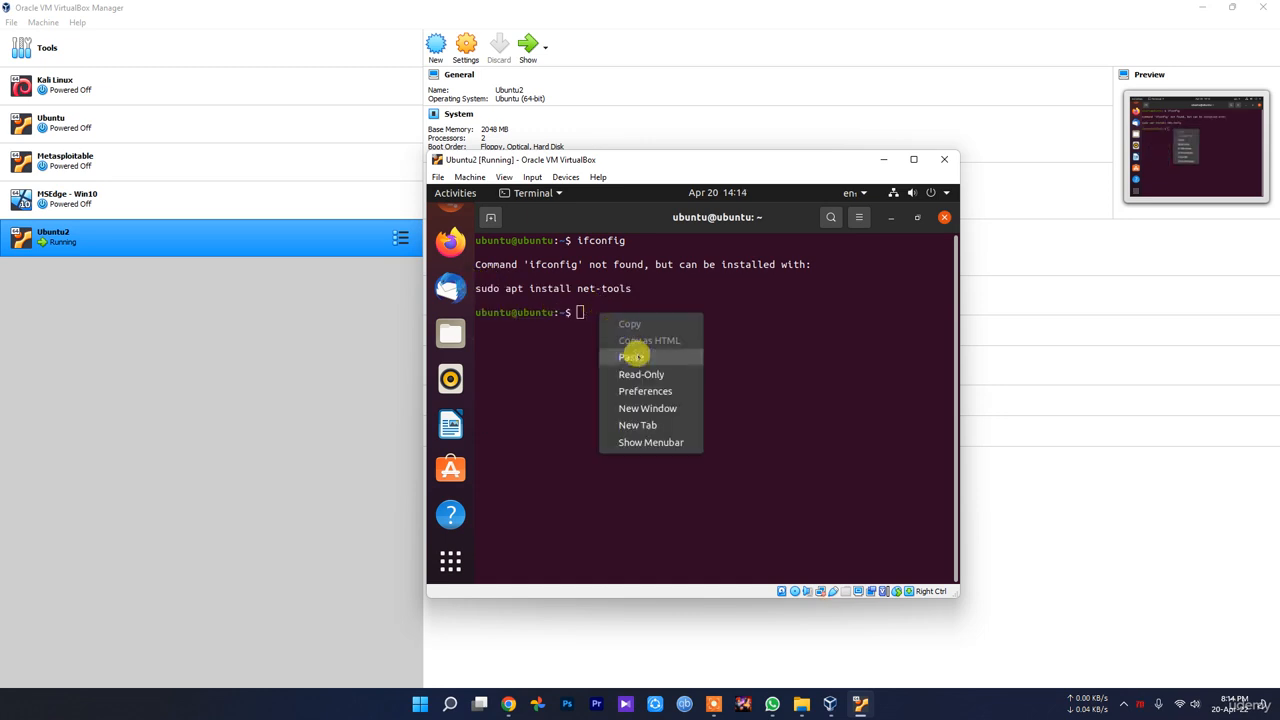
click(634, 356)
key(Return)
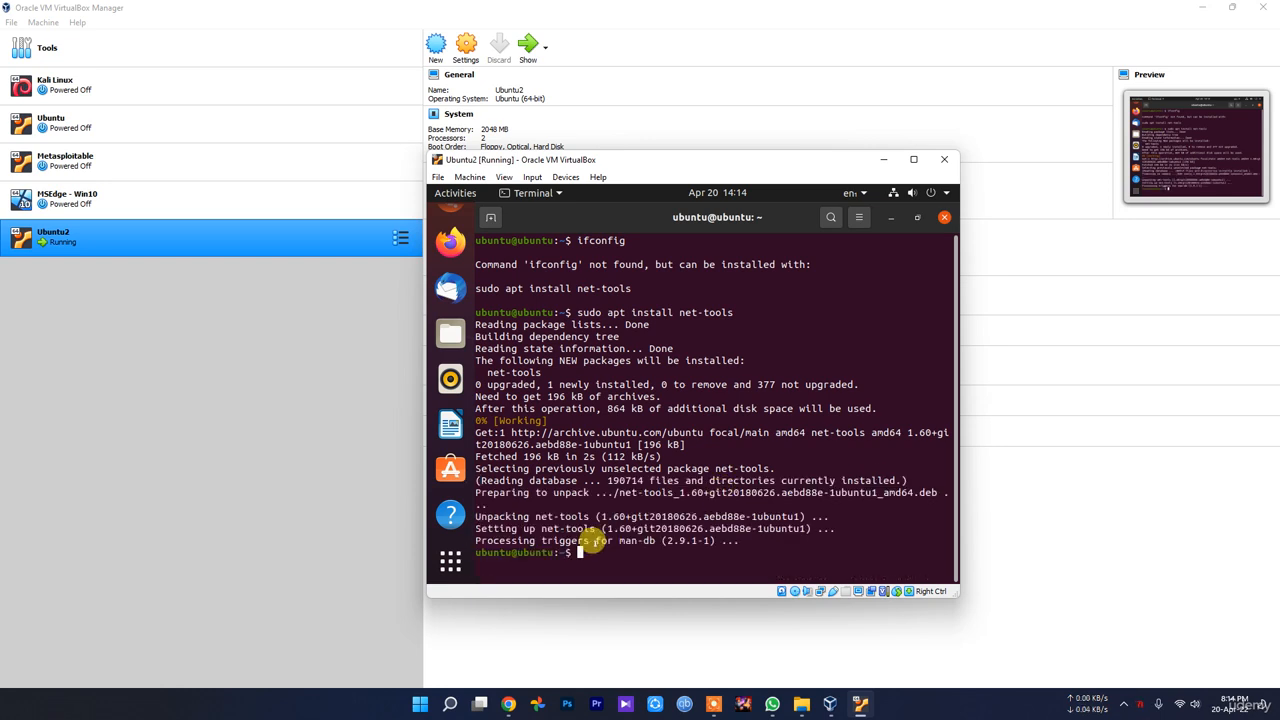
Run ifconfig again and examine the inet address of the enp0s3 interface.
text(ifconfig)
key(Return)
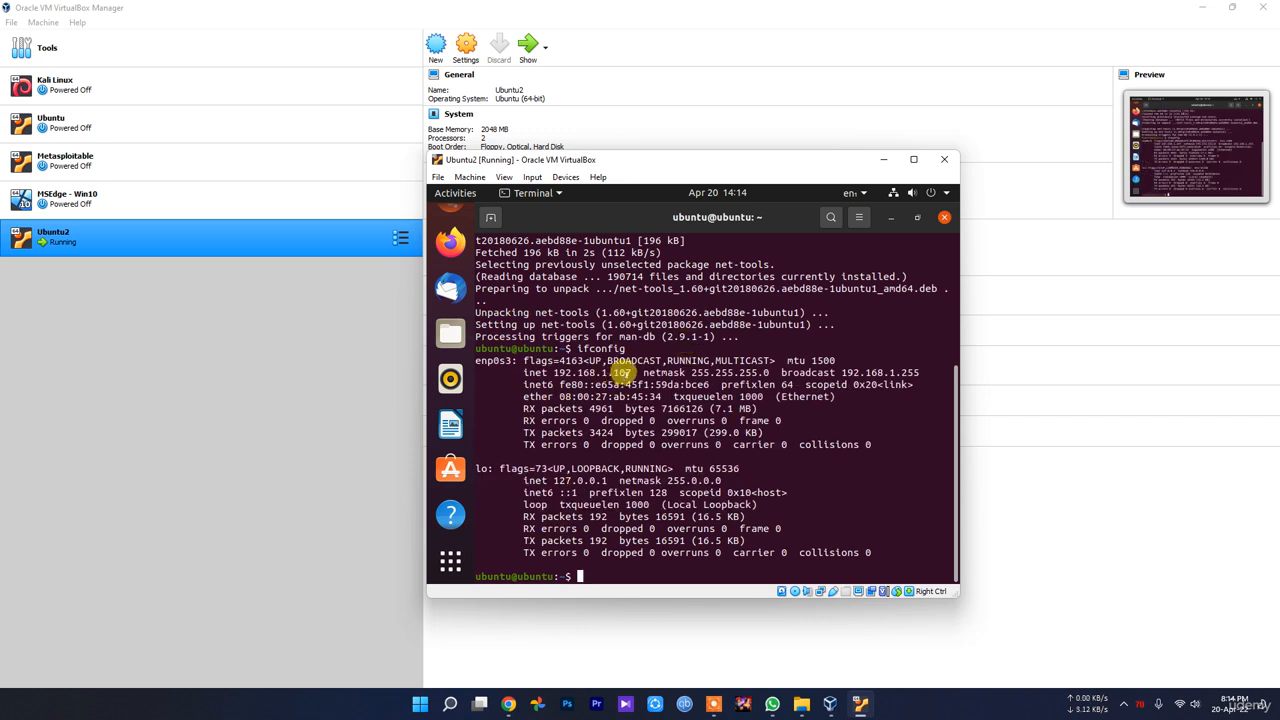
drag(632, 372, 522, 370)
click(622, 428)
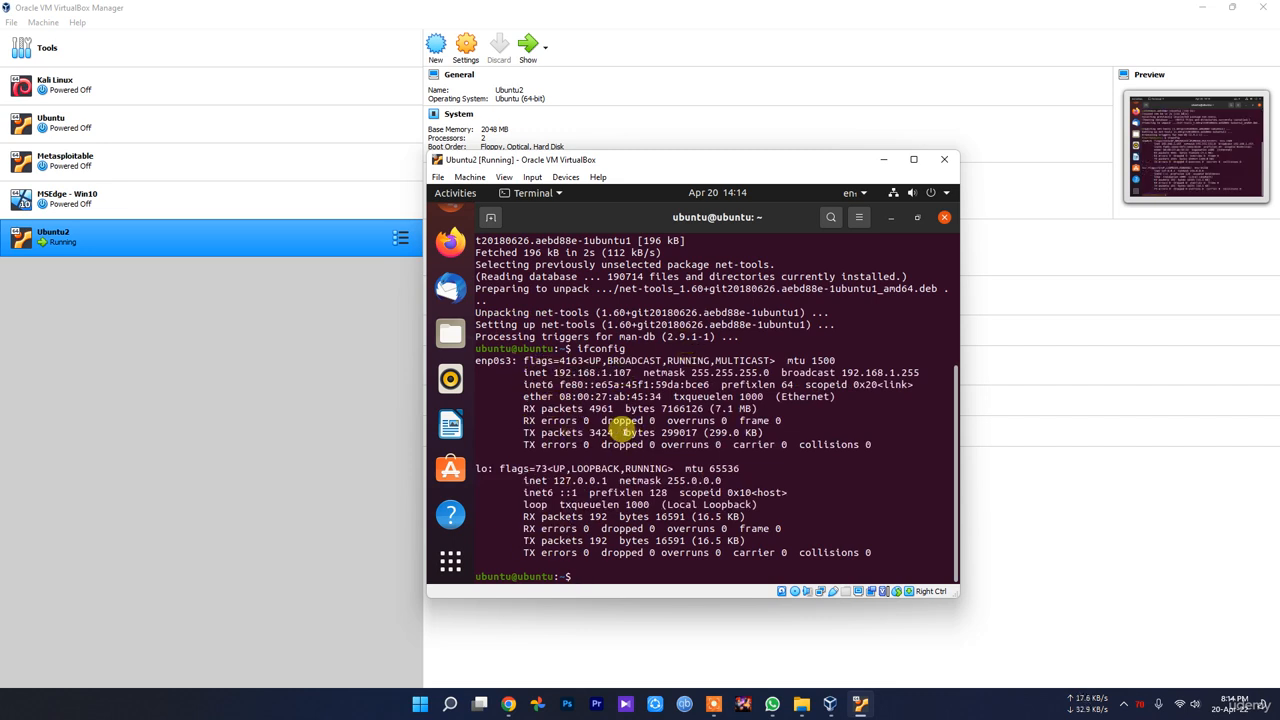
Open Firefox in the Ubuntu live session and search for "google" to test the internet connection.
click(450, 243)
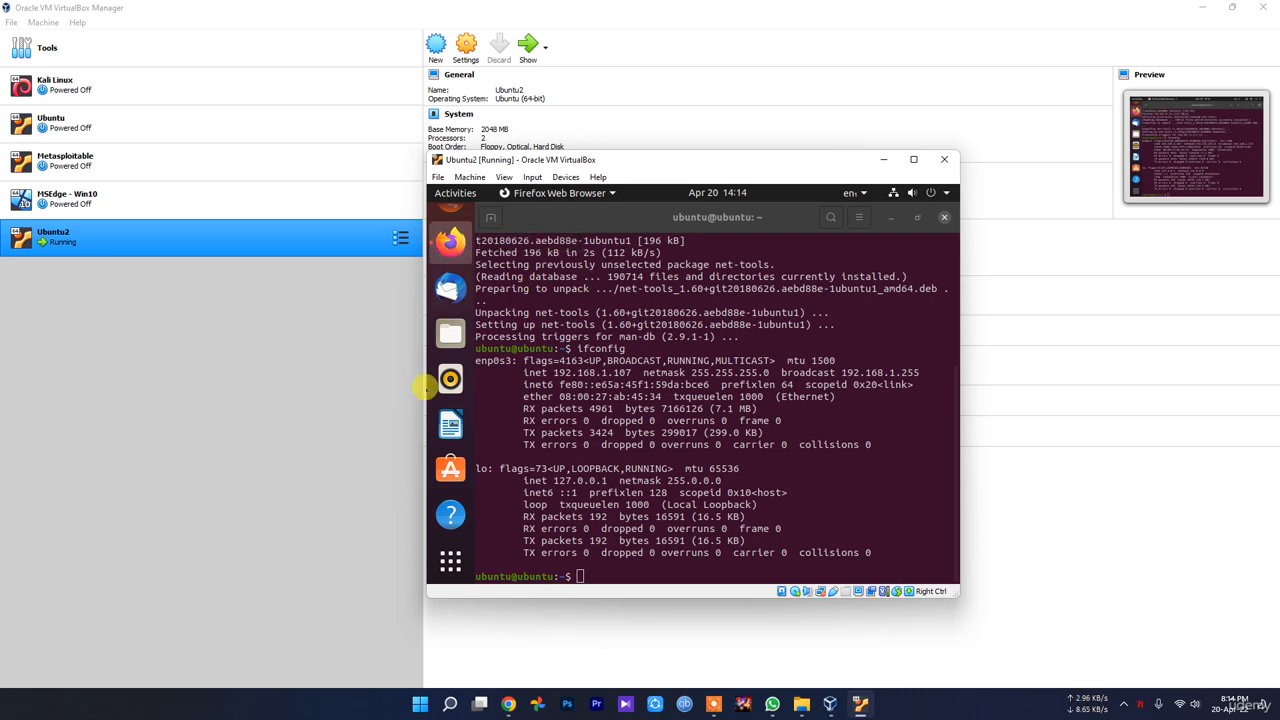
click(648, 244)
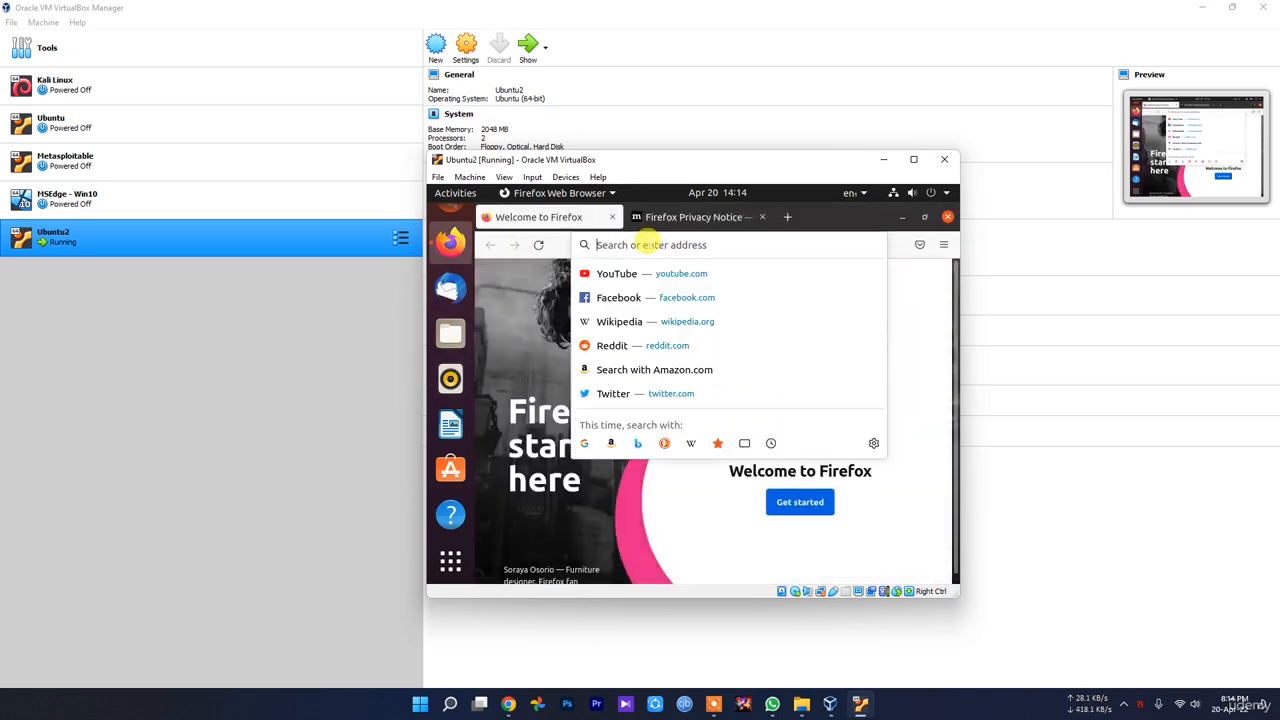
text(google)
key(Return)
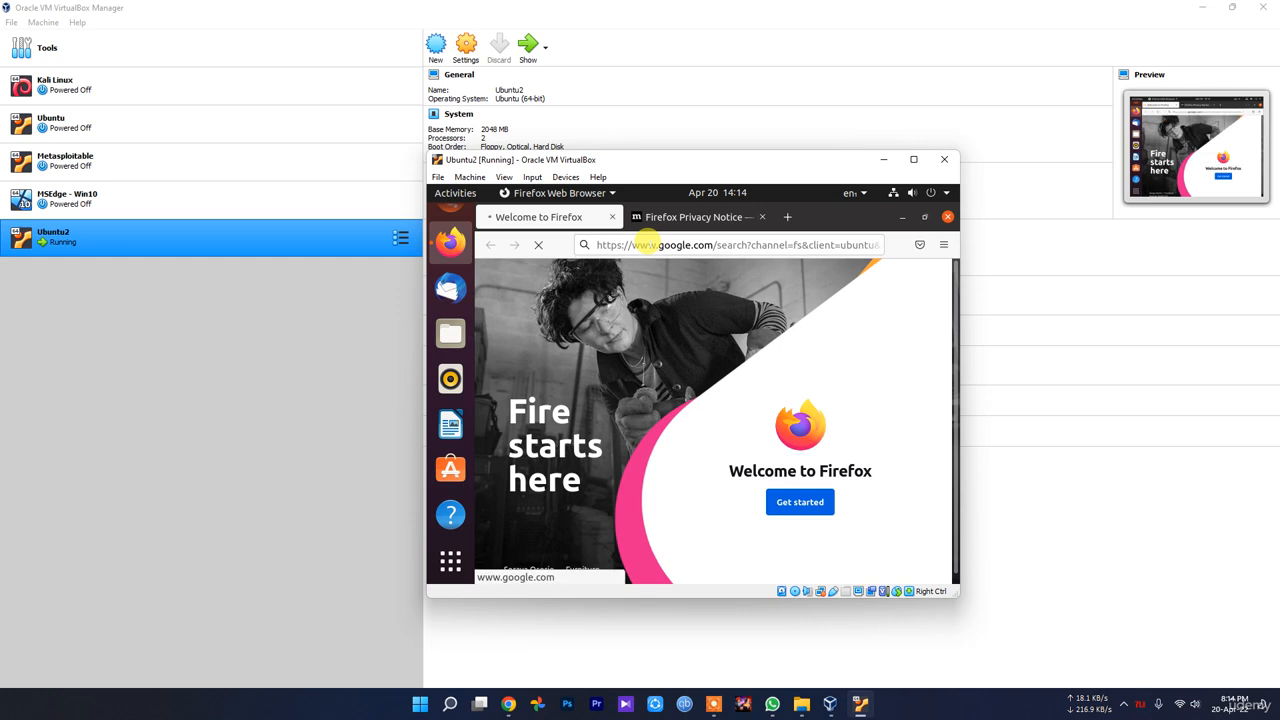
mouse_move(1180, 707)
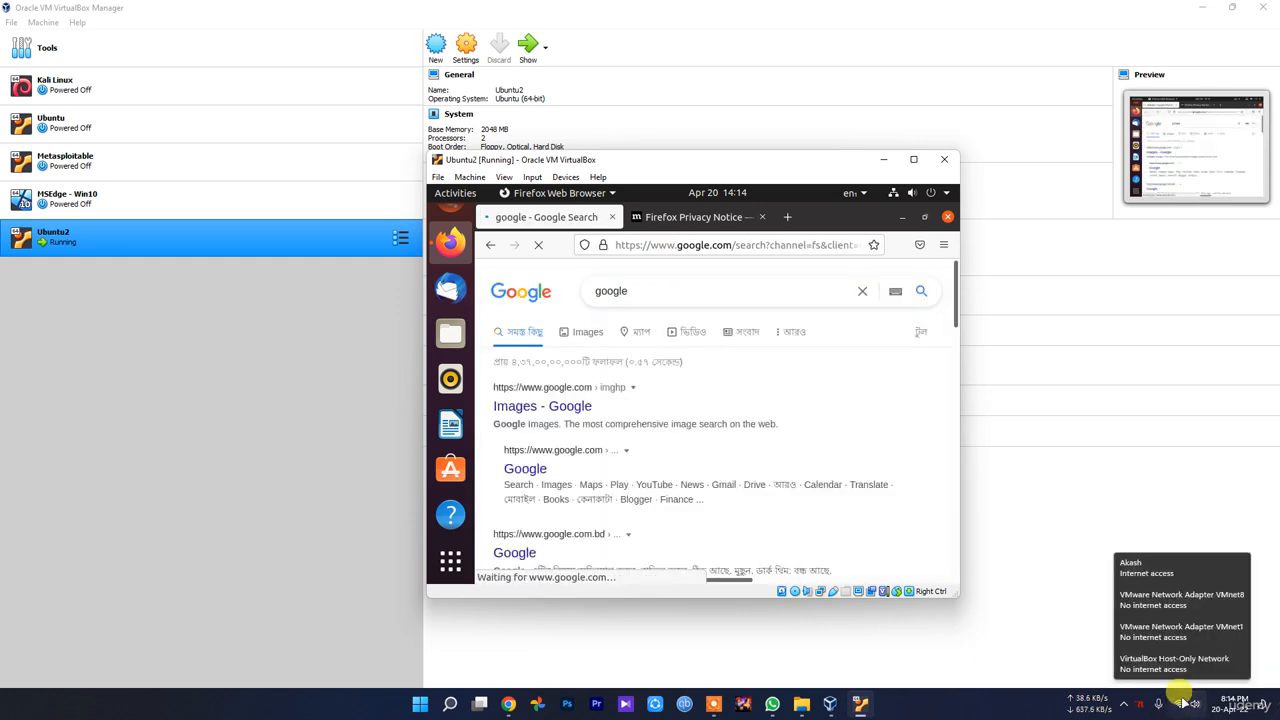
Close Firefox with all its tabs and close the Terminal window.
click(947, 216)
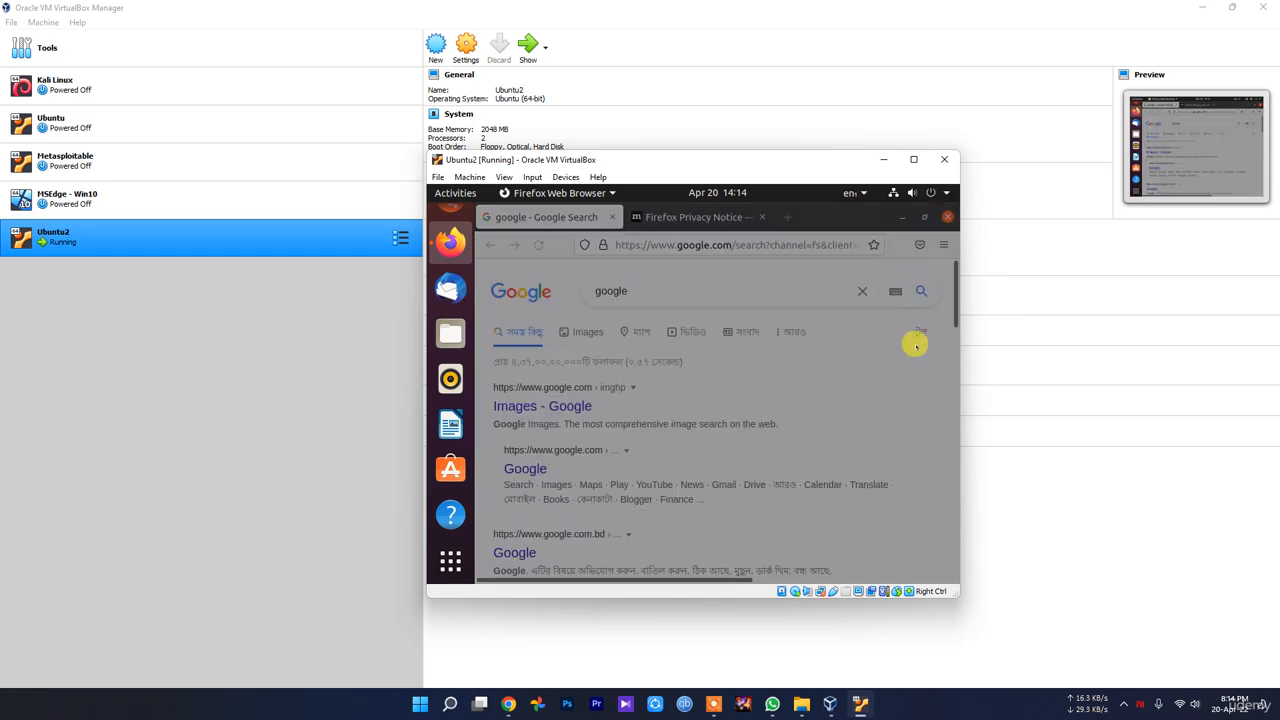
click(834, 340)
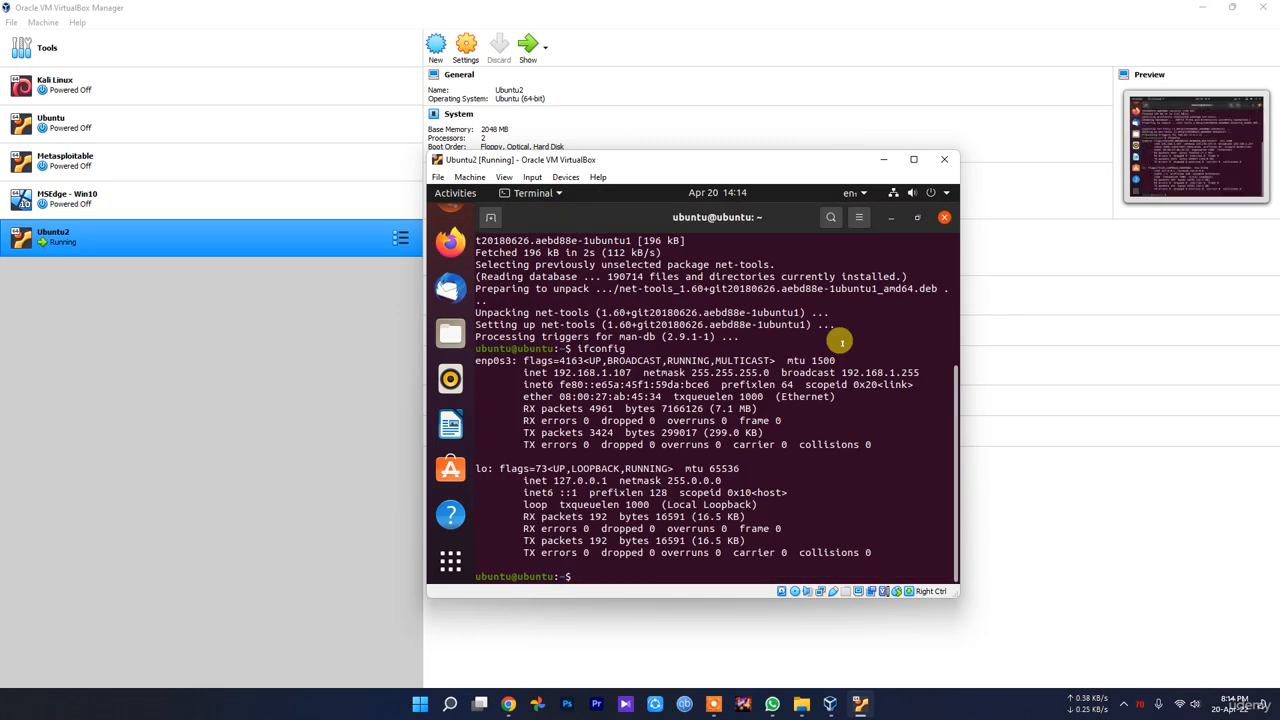
click(943, 218)
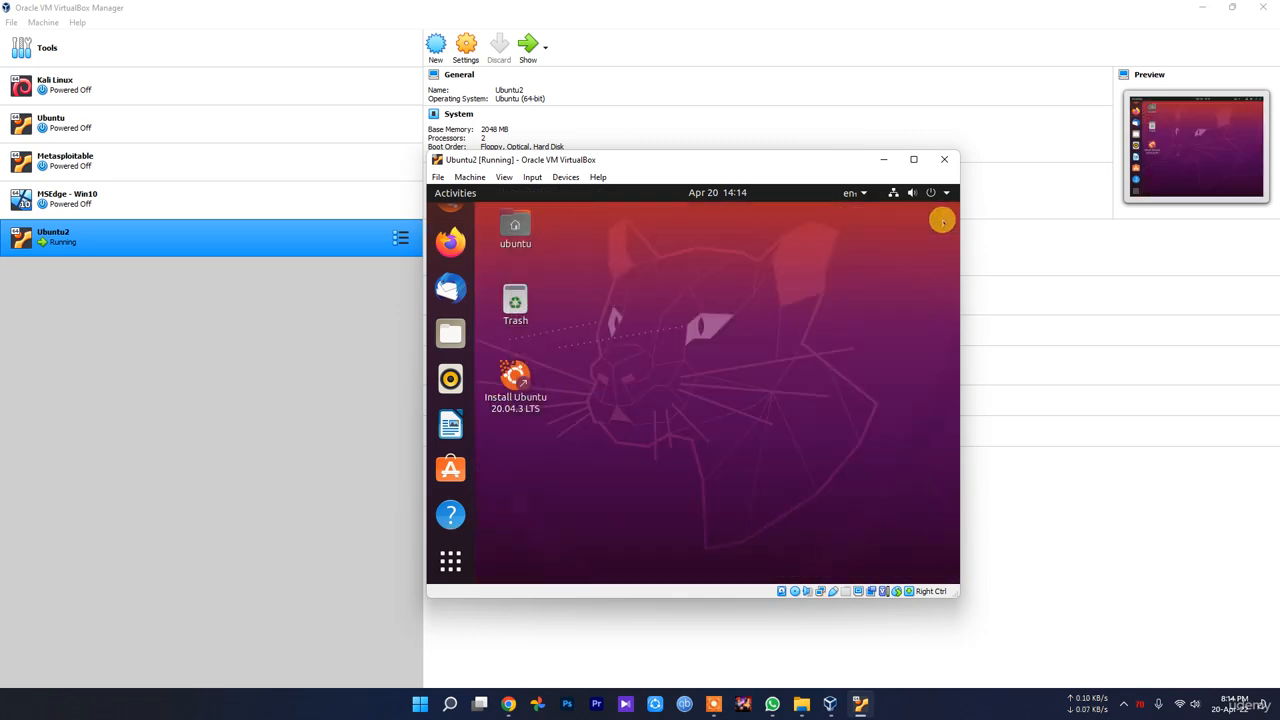
click(930, 192)
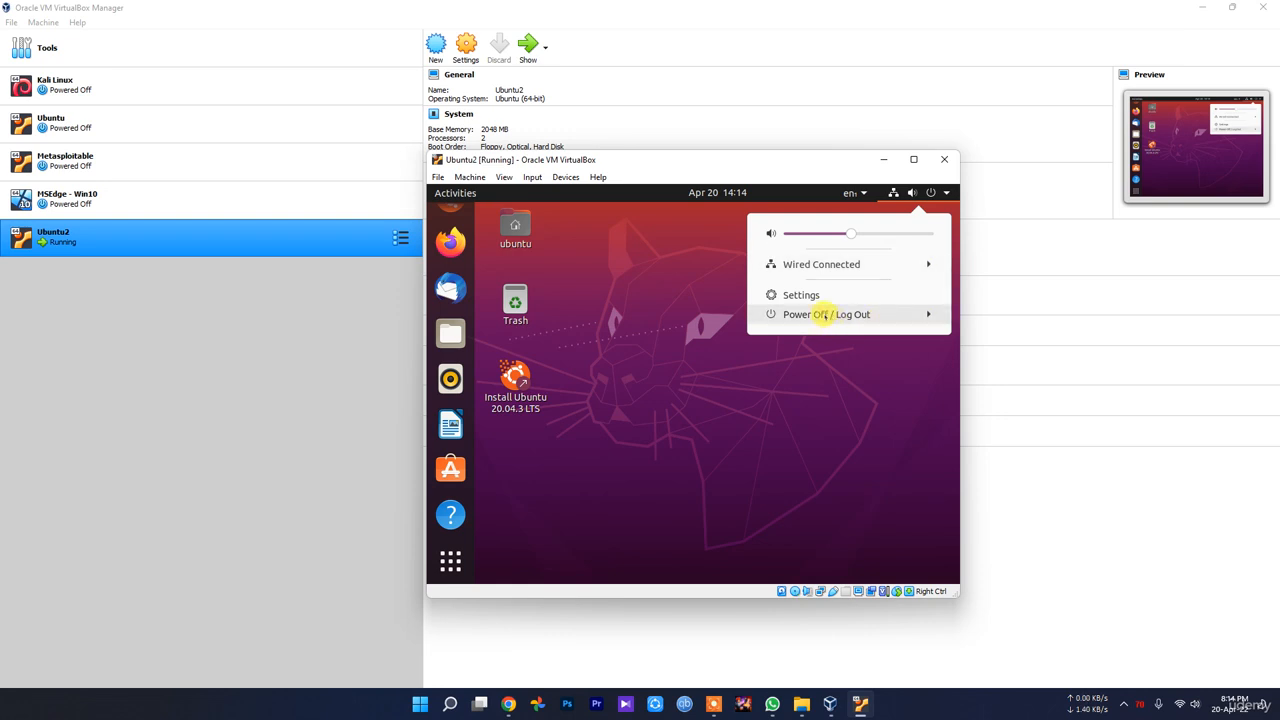
click(820, 314)
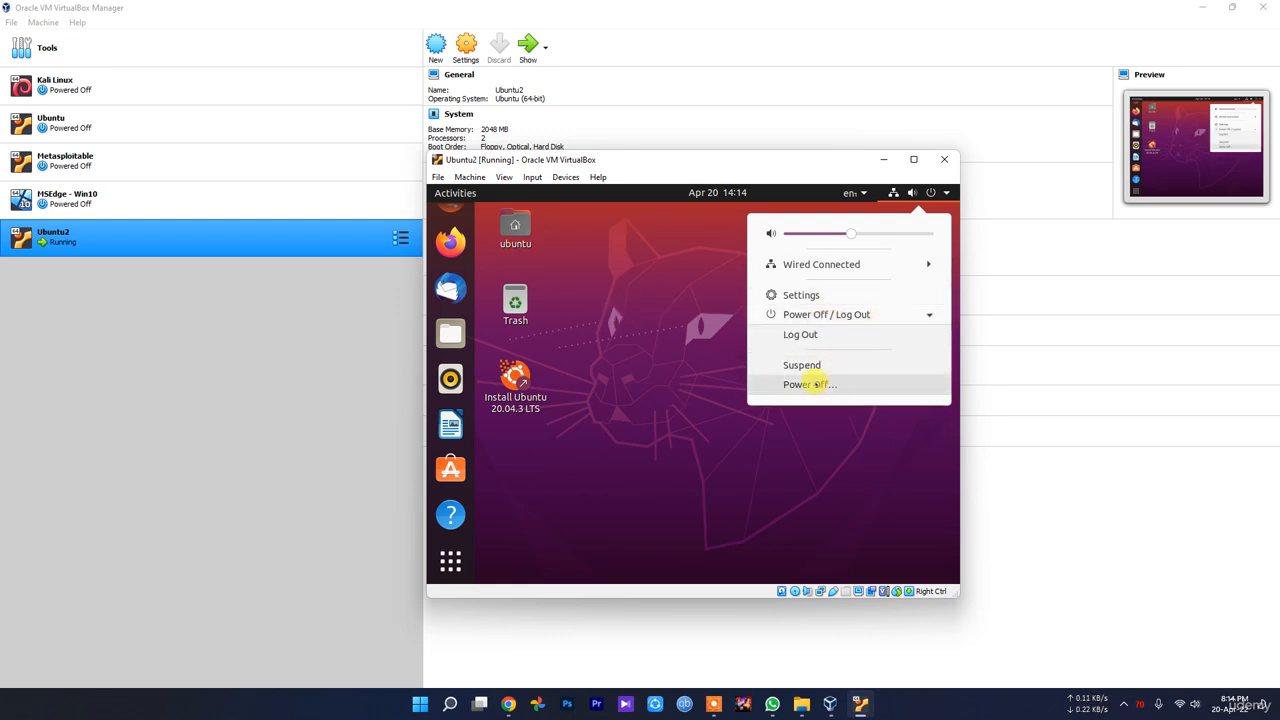
click(935, 193)
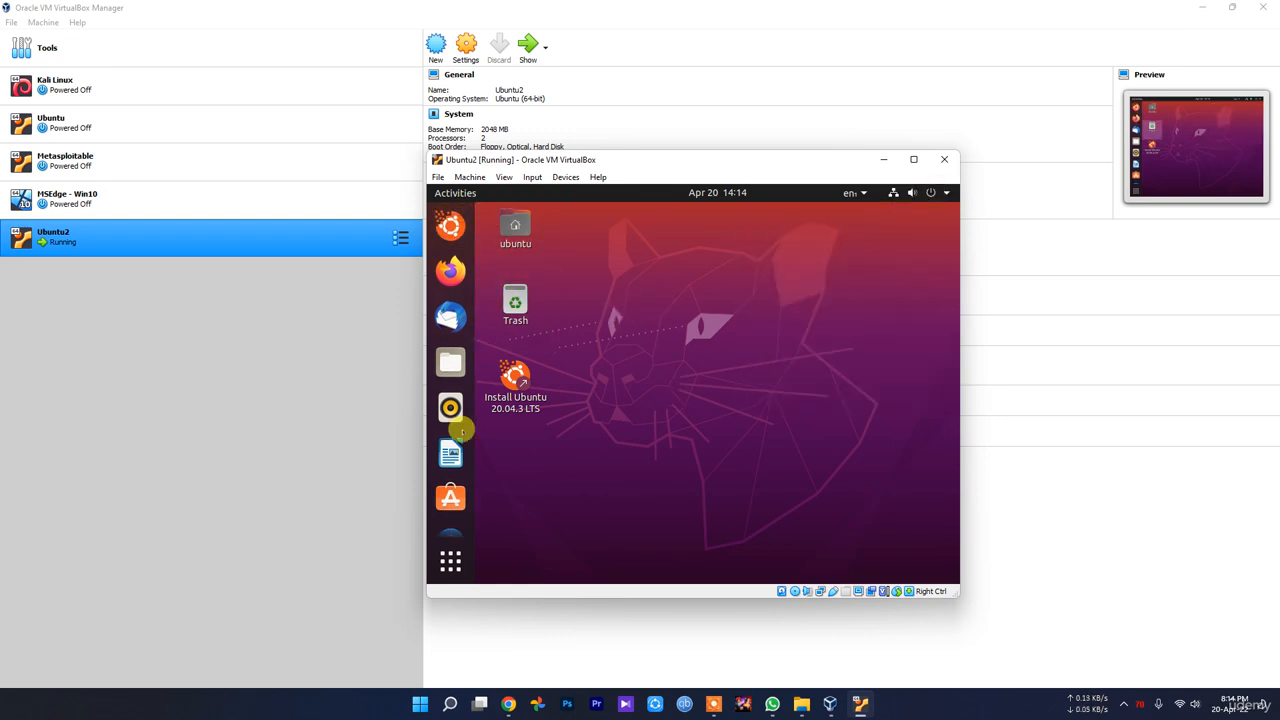
Show Ubuntu's application overview and look at both the Frequent and All views.
click(450, 560)
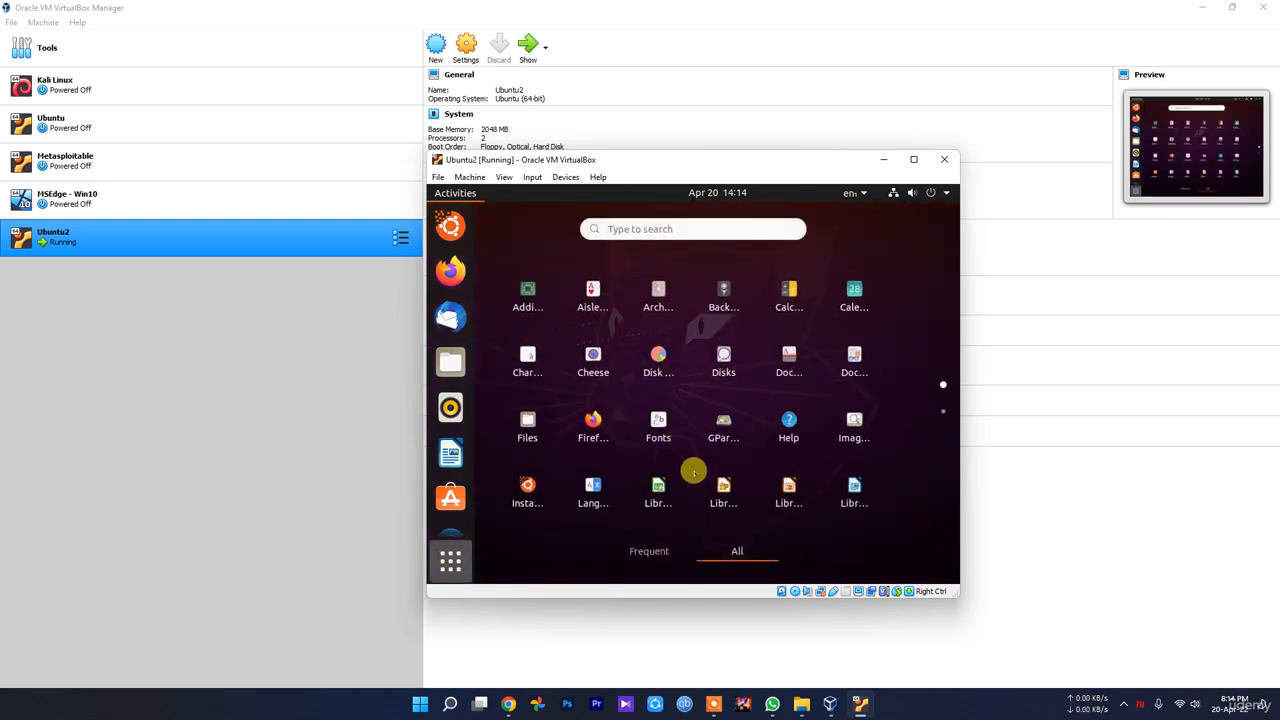
click(624, 550)
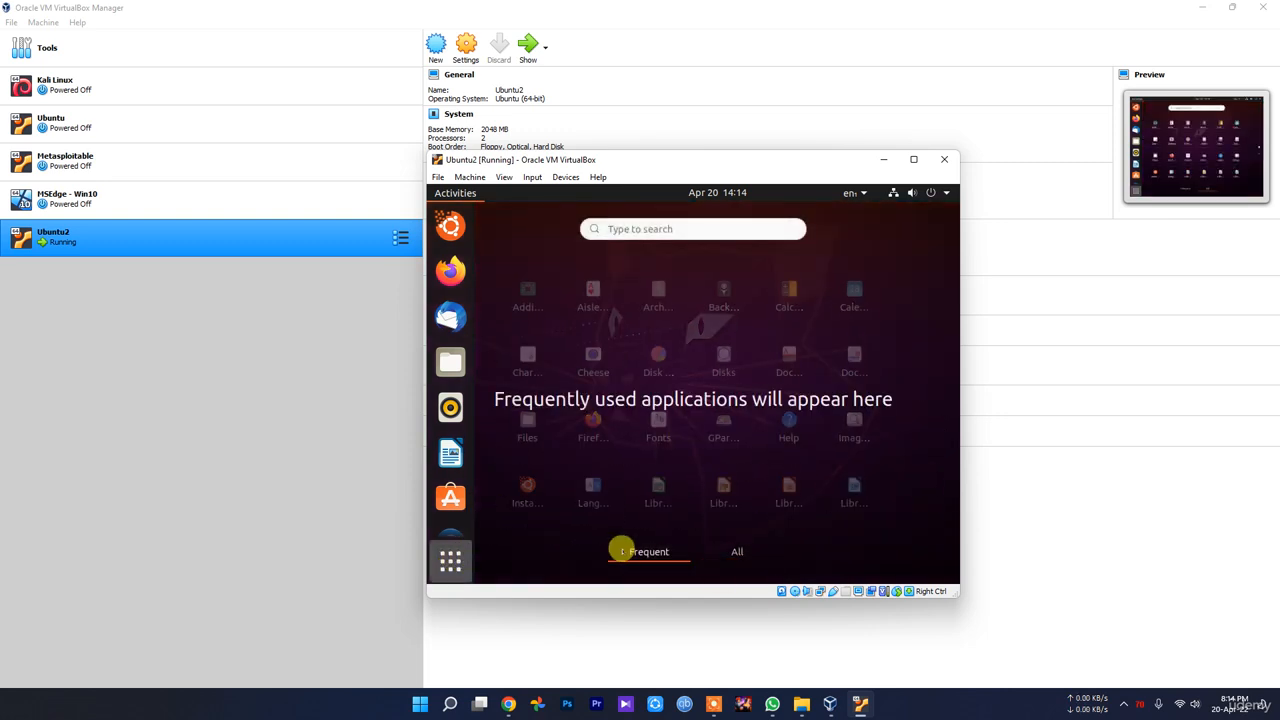
click(737, 552)
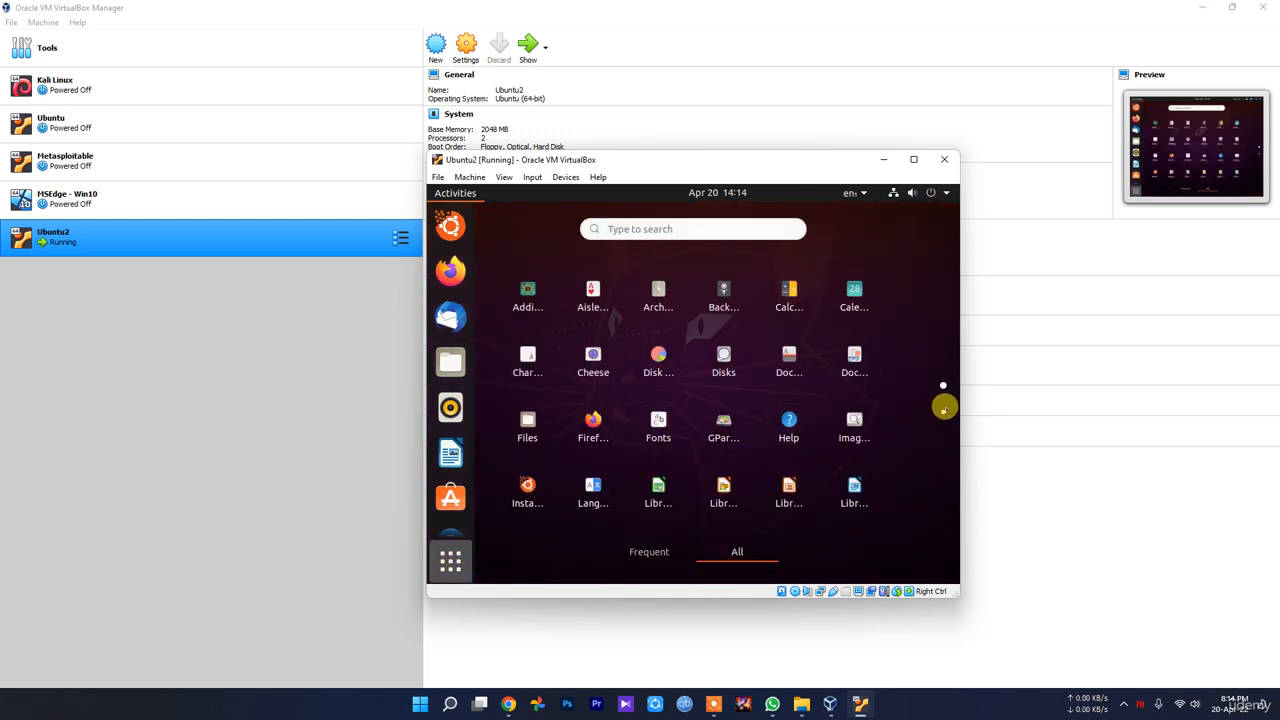
Search Ubuntu's applications for "setti" and open Settings.
click(668, 226)
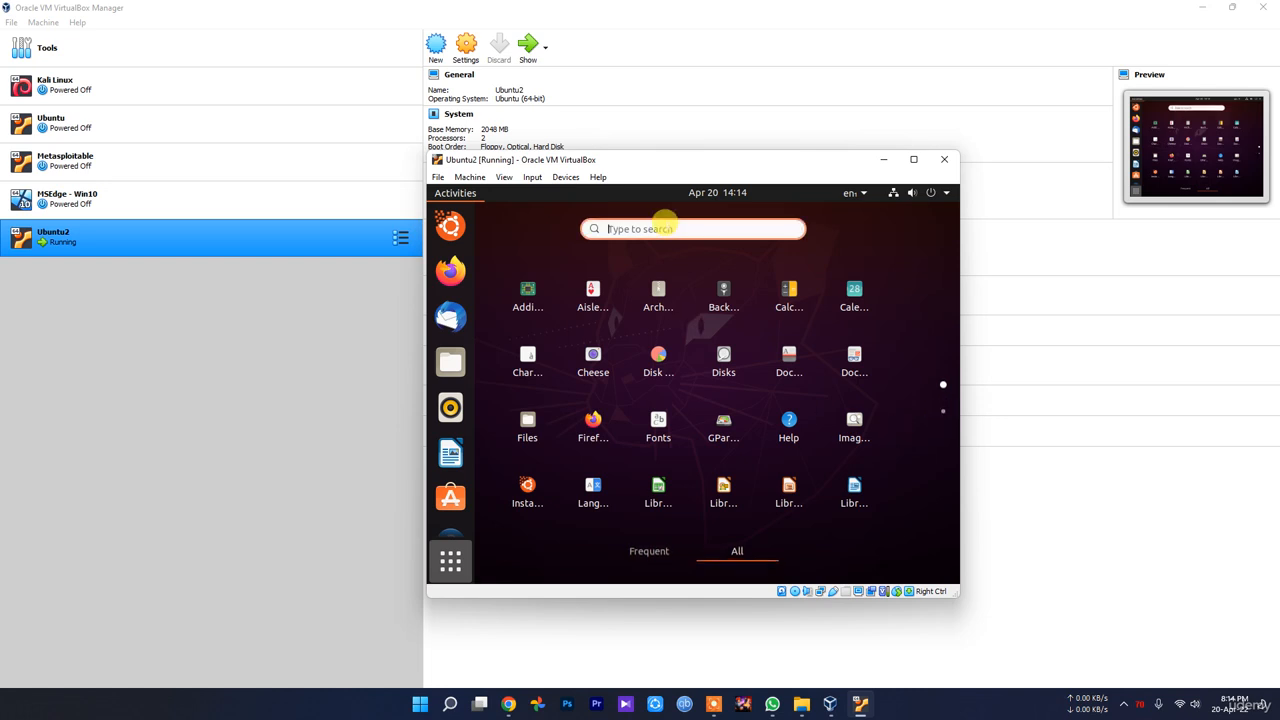
text(setti)
click(636, 300)
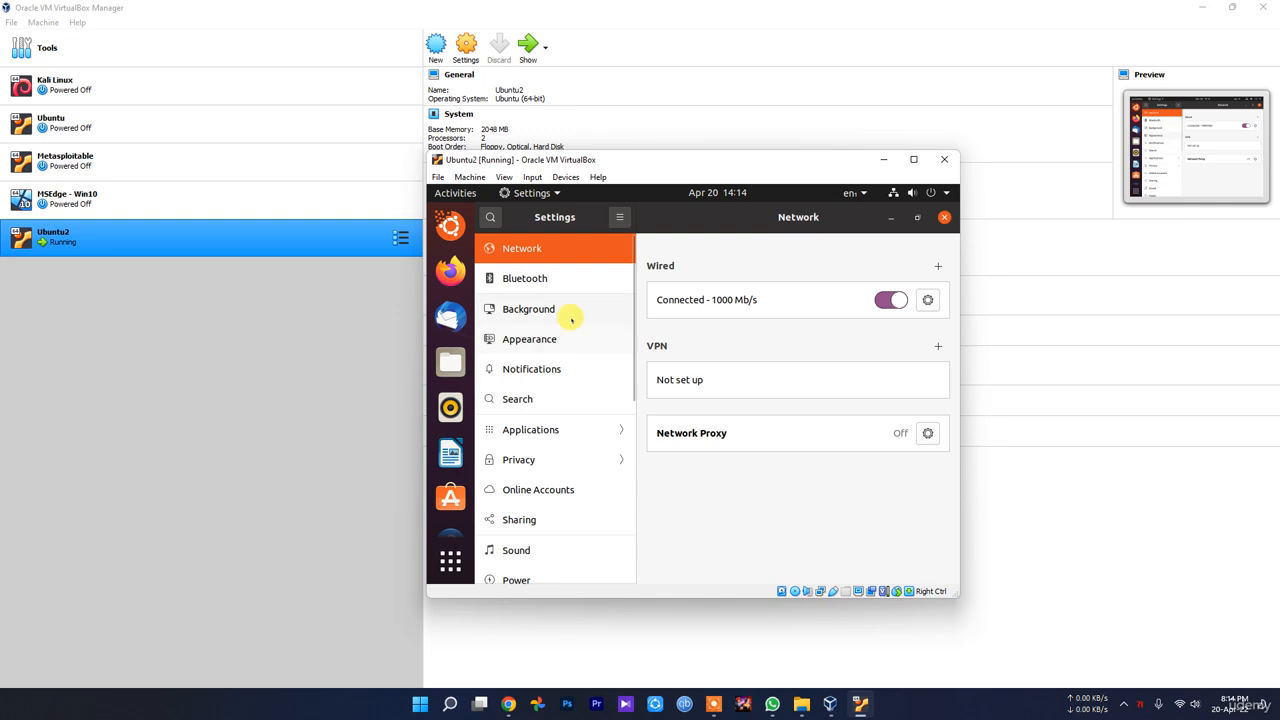
Examine the Background and Appearance pages and the remaining categories in Ubuntu's Settings, ending at the Activities overview.
click(551, 310)
click(545, 342)
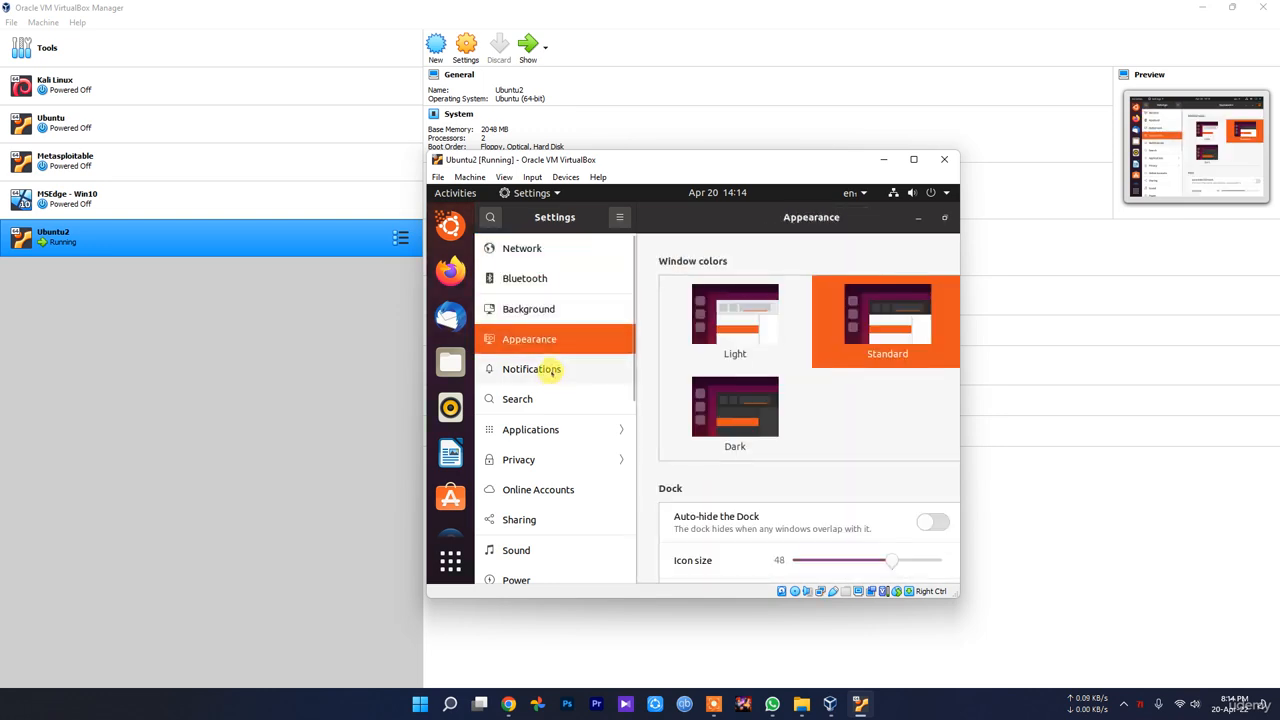
scroll(553, 540, down, 8)
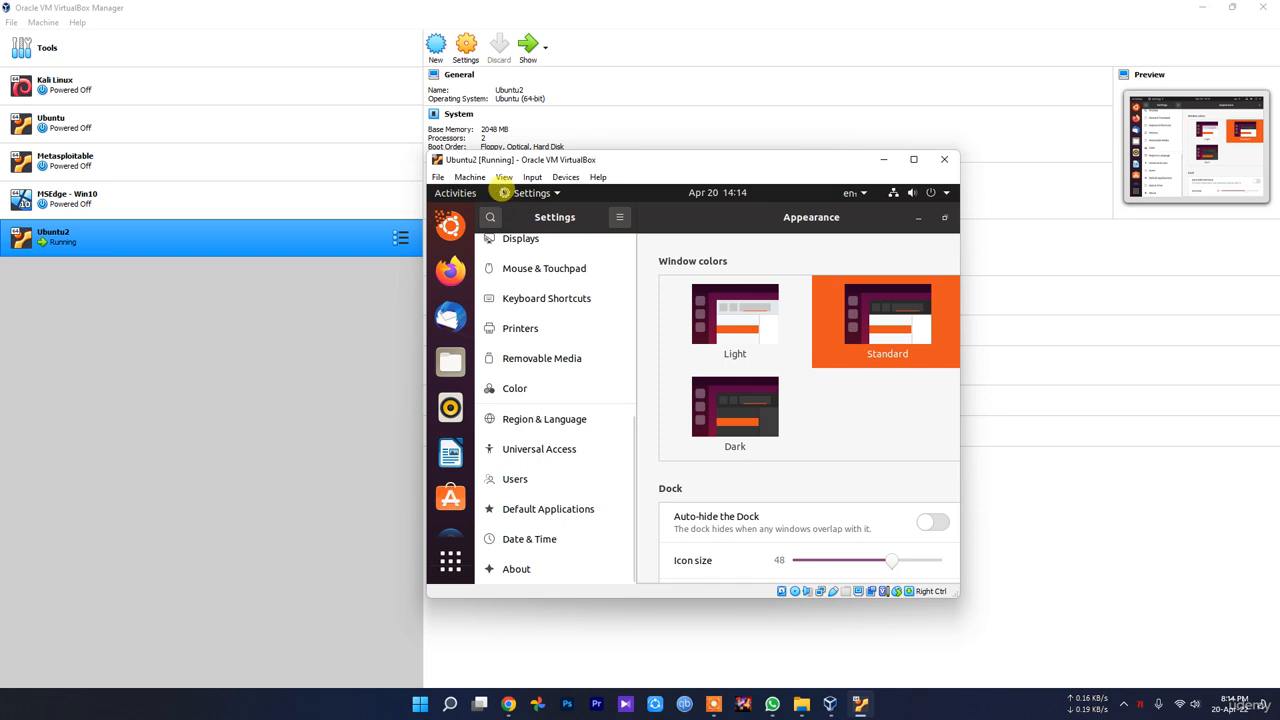
click(504, 192)
click(455, 192)
Power off the Ubuntu live session from its system menu and confirm the shutdown.
click(930, 192)
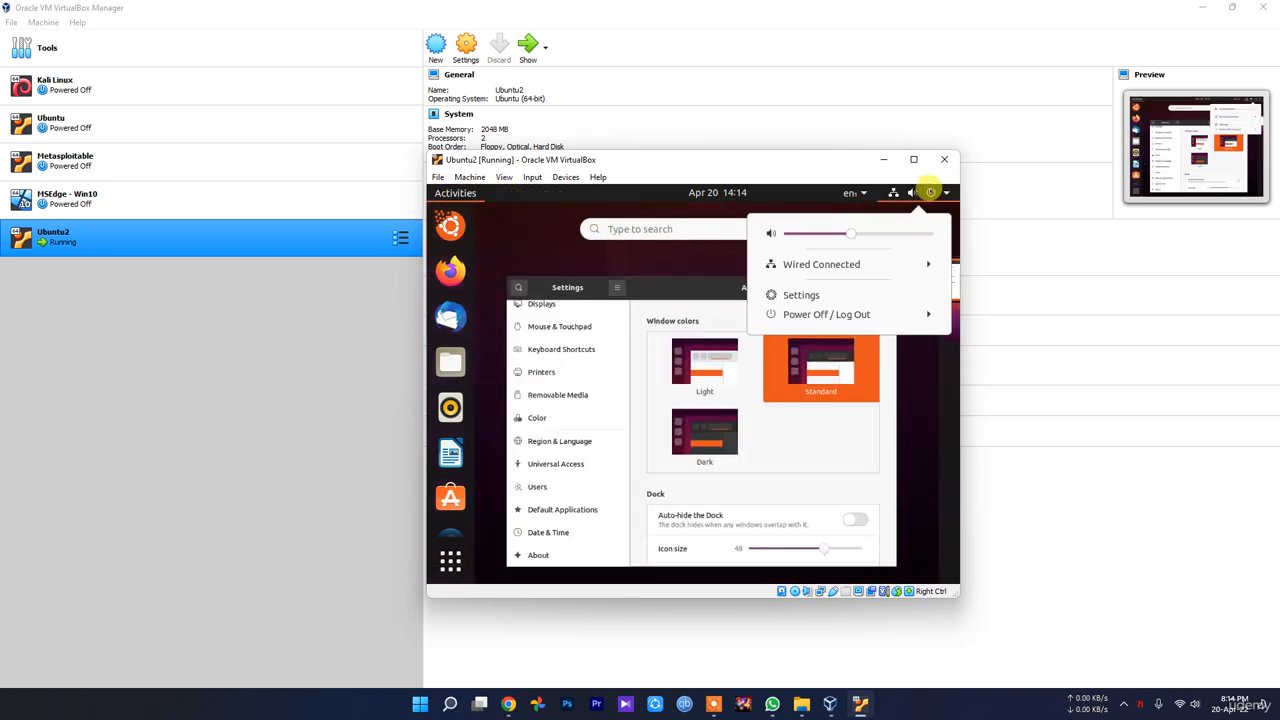
click(843, 314)
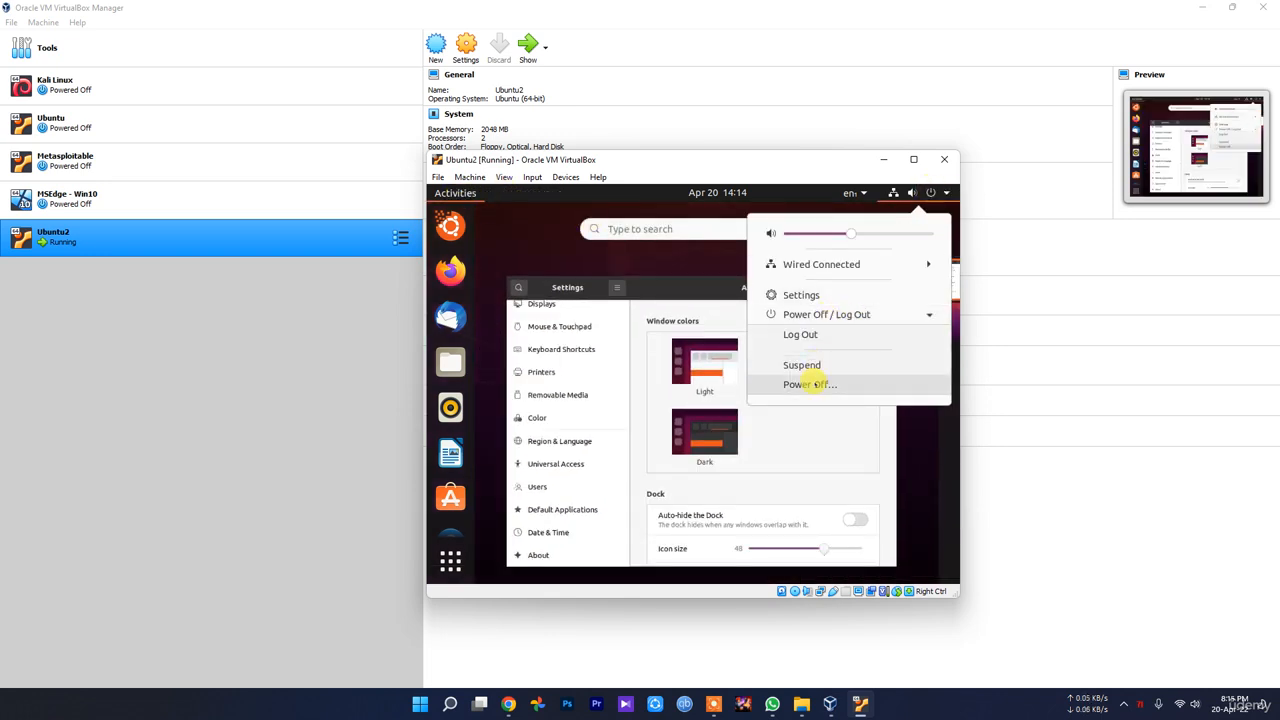
click(805, 385)
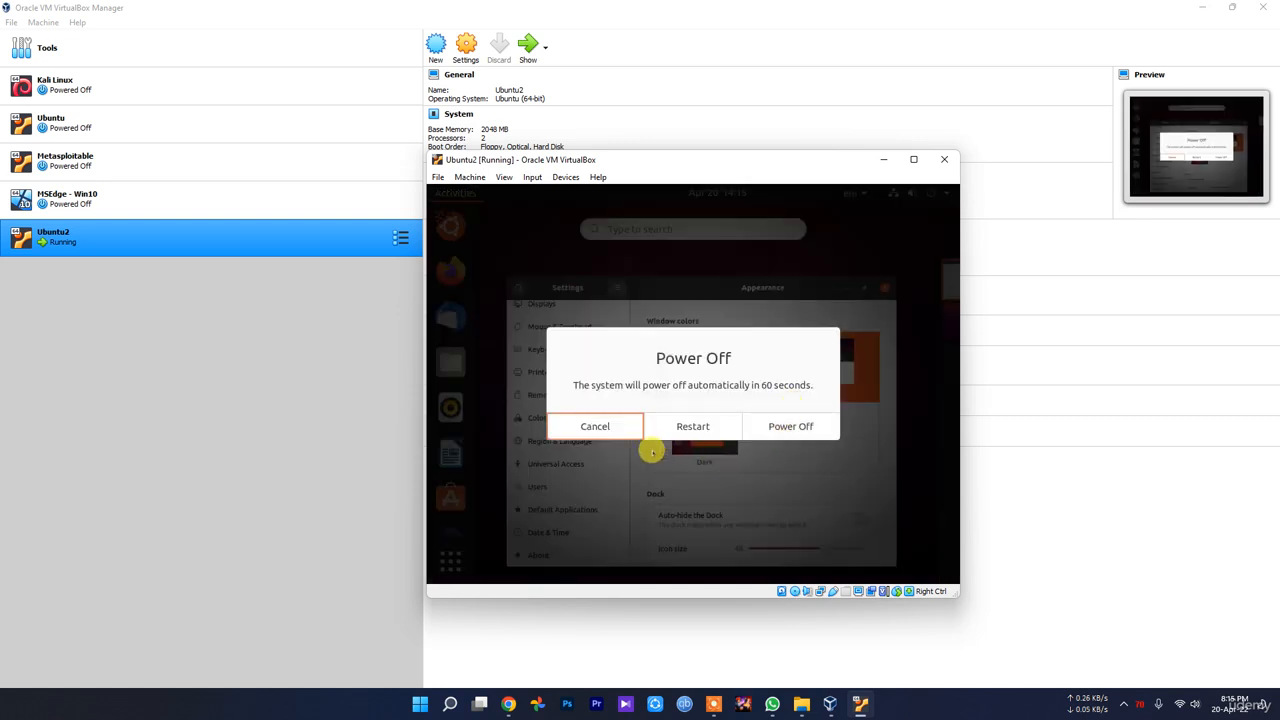
click(826, 428)
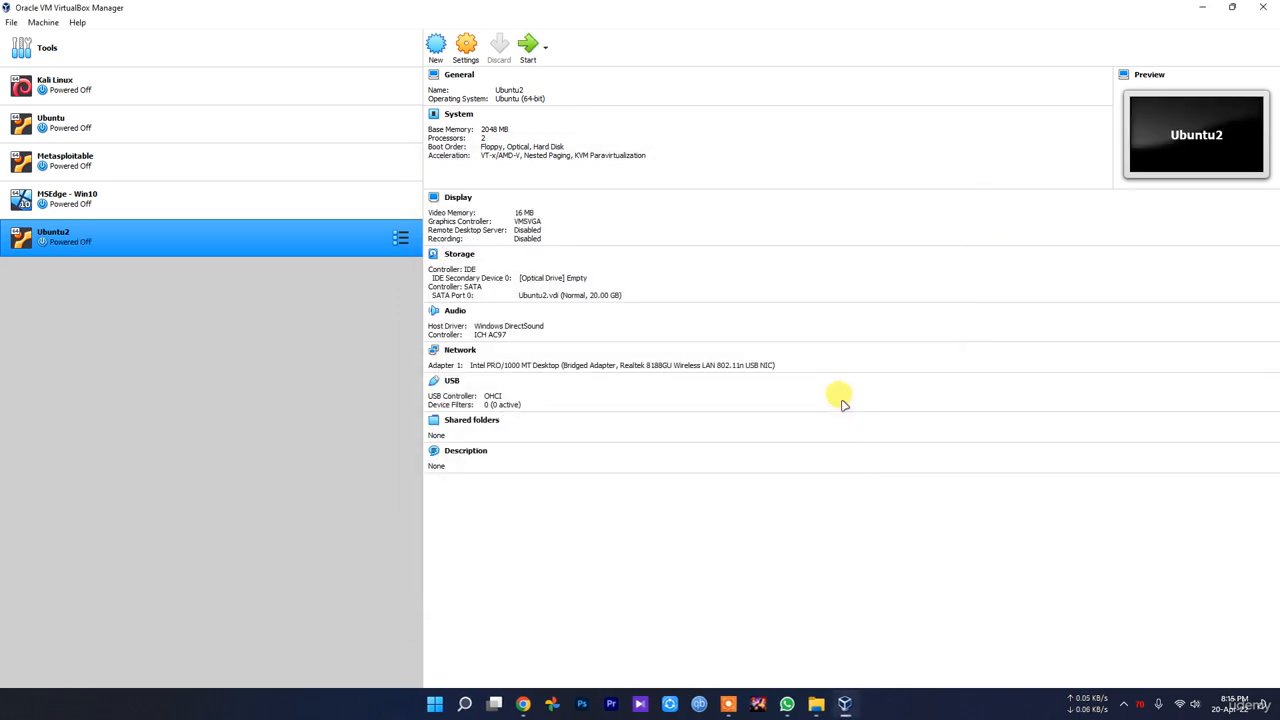
Remove the Ubuntu2 virtual machine from VirtualBox and delete all its files.
right_click(102, 246)
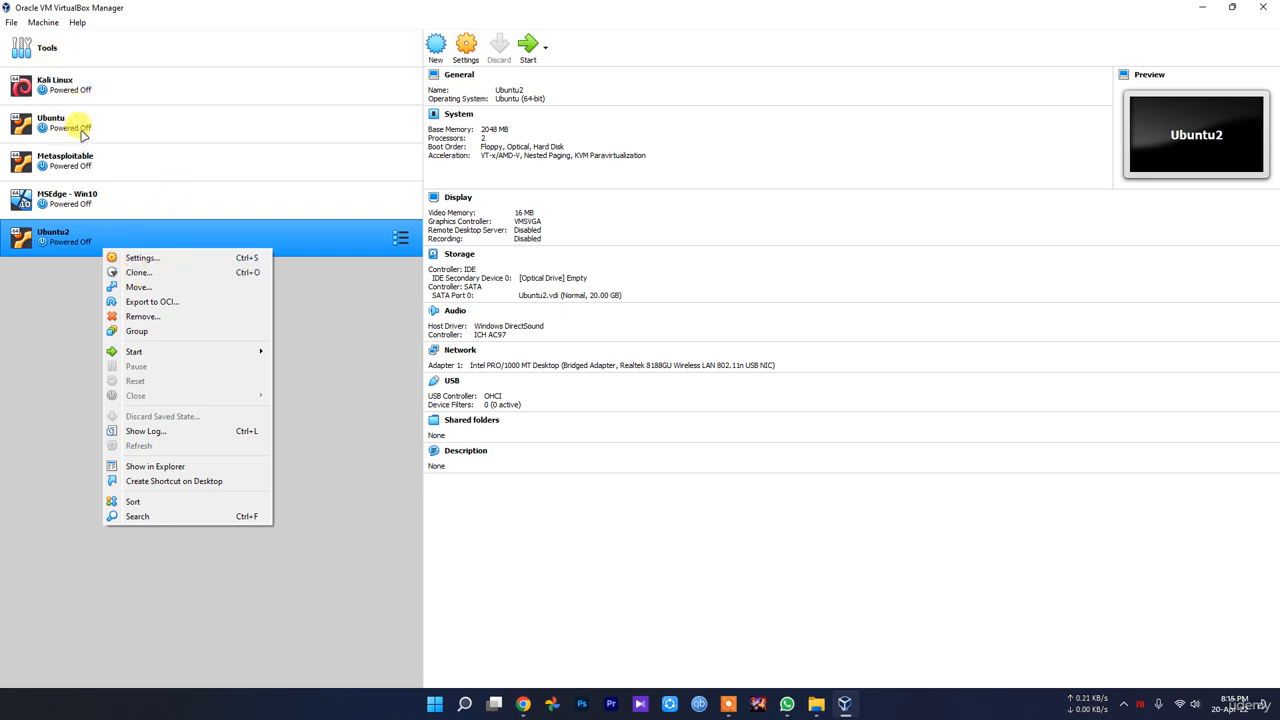
click(160, 316)
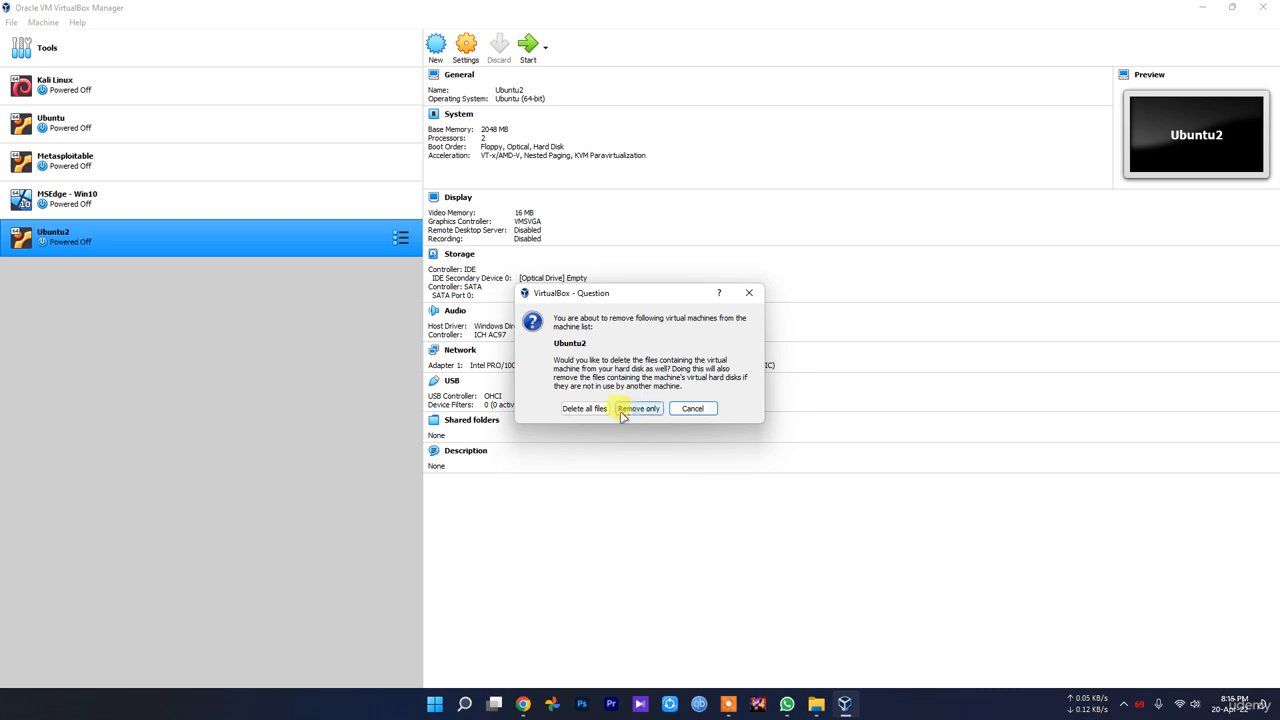
click(595, 409)
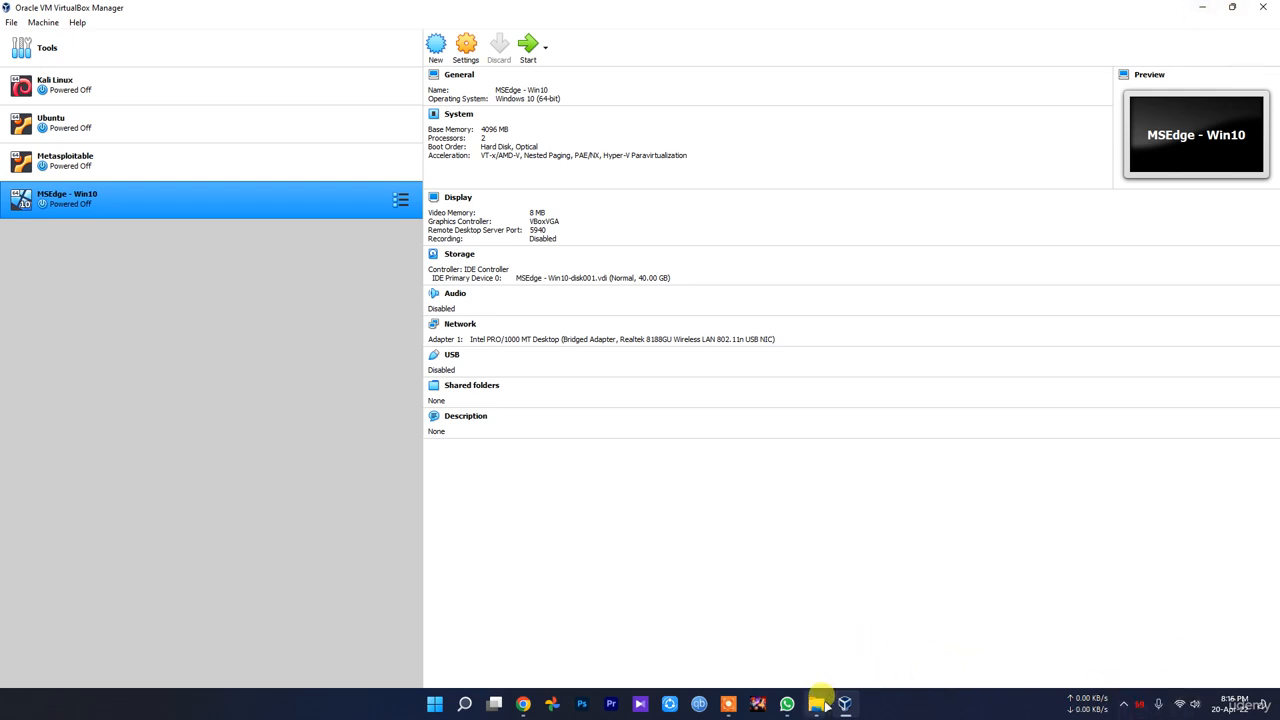
Switch to File Explorer and look over the operating system disc images in Project's New folder.
mouse_move(818, 702)
click(757, 657)
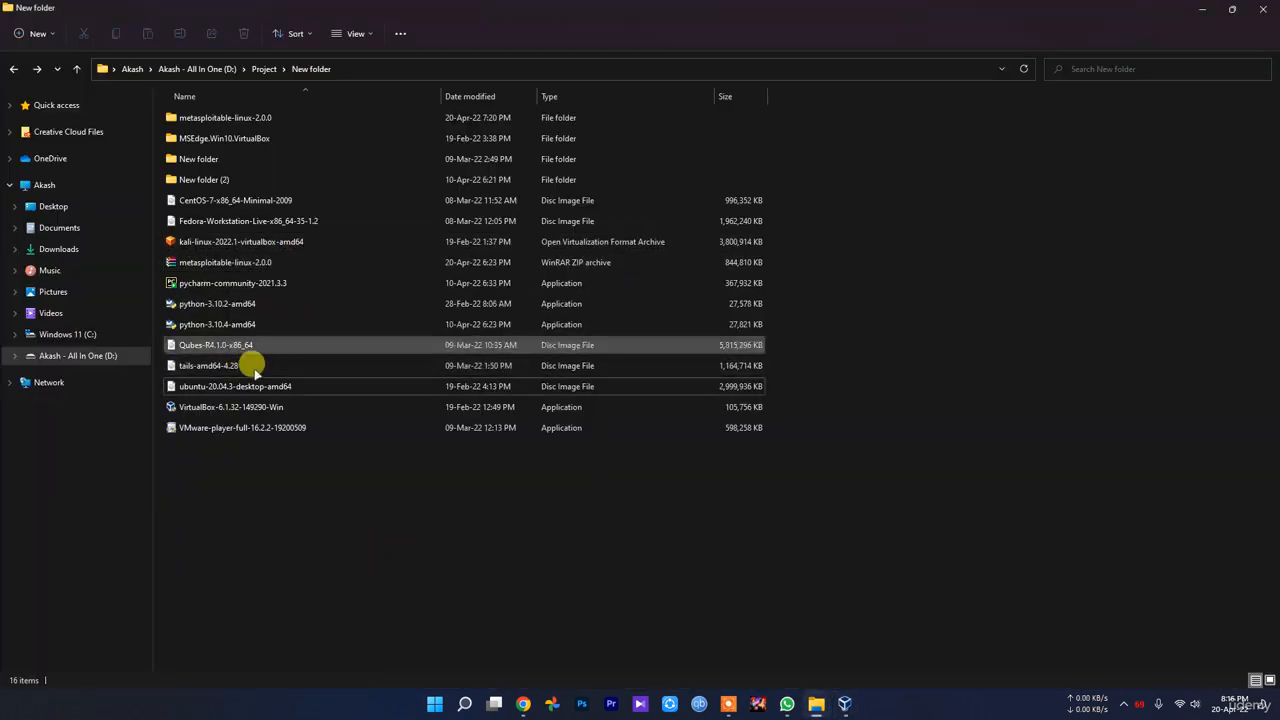
click(251, 365)
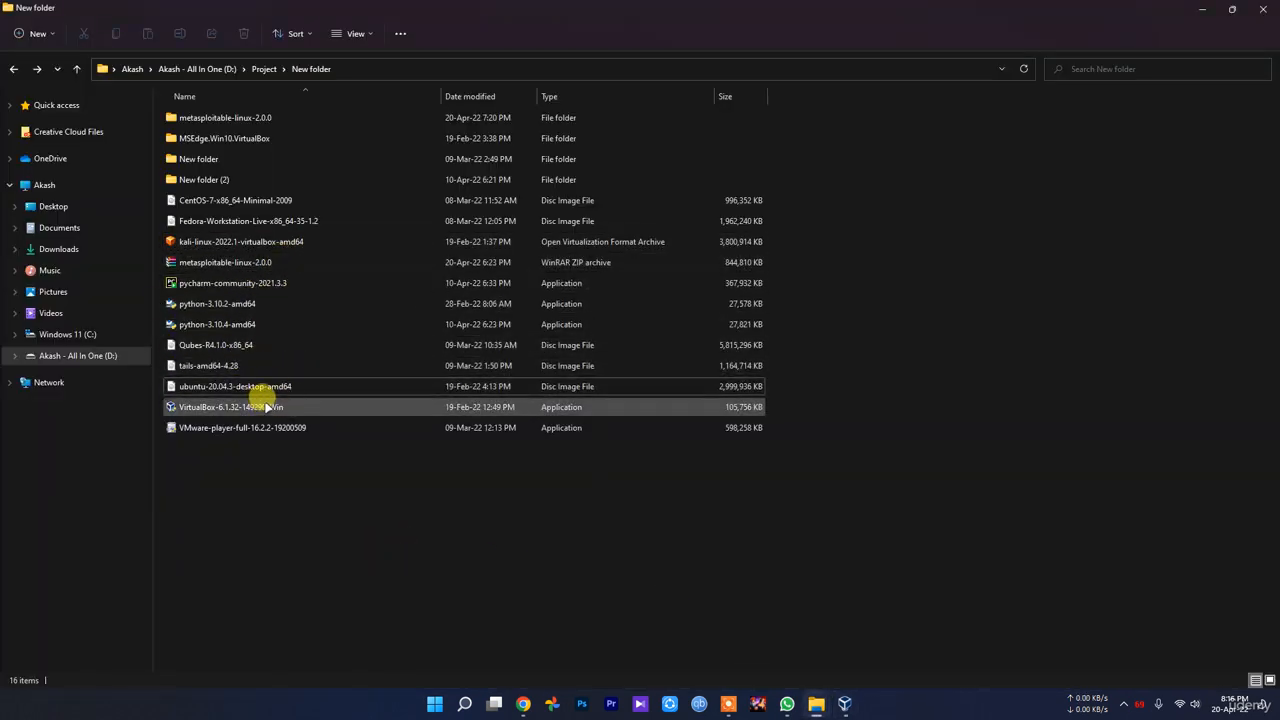
click(845, 705)
click(845, 705)
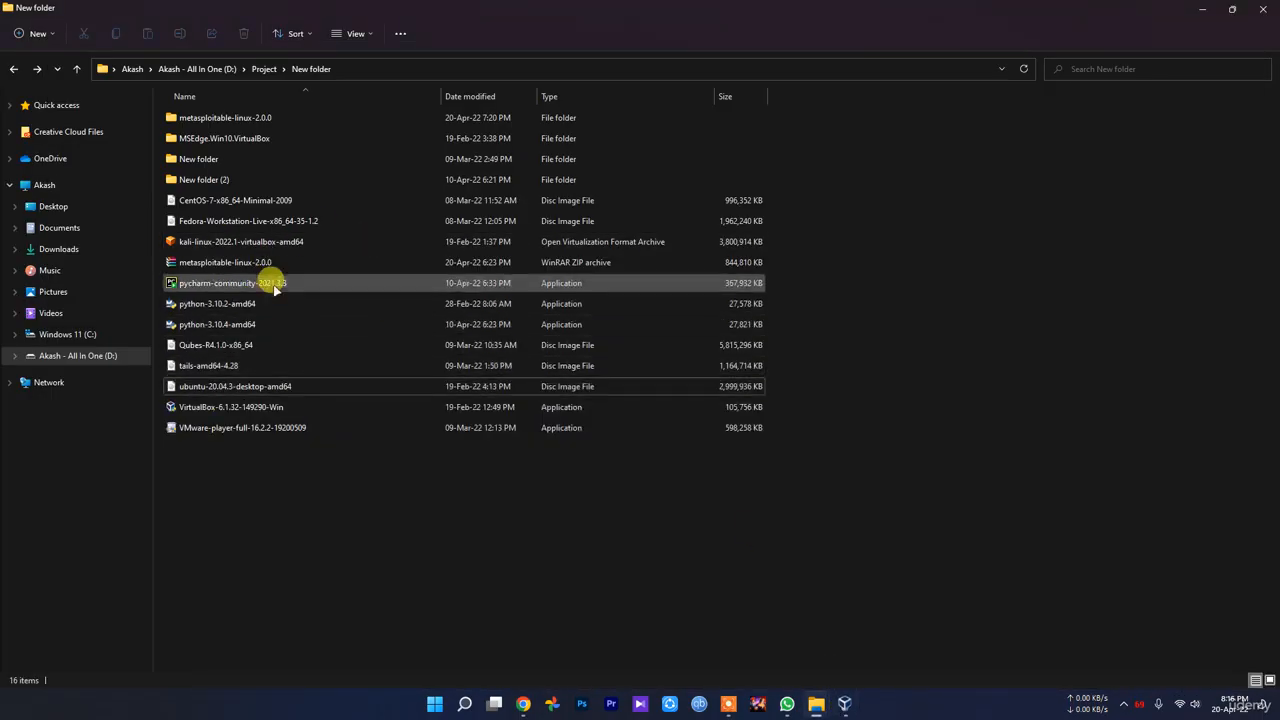
Examine the Metasploitable virtual disk file inside metasploitable-linux-2.0.0's Metasploitable2-Linux folder and return to New folder.
double_click(272, 118)
double_click(255, 119)
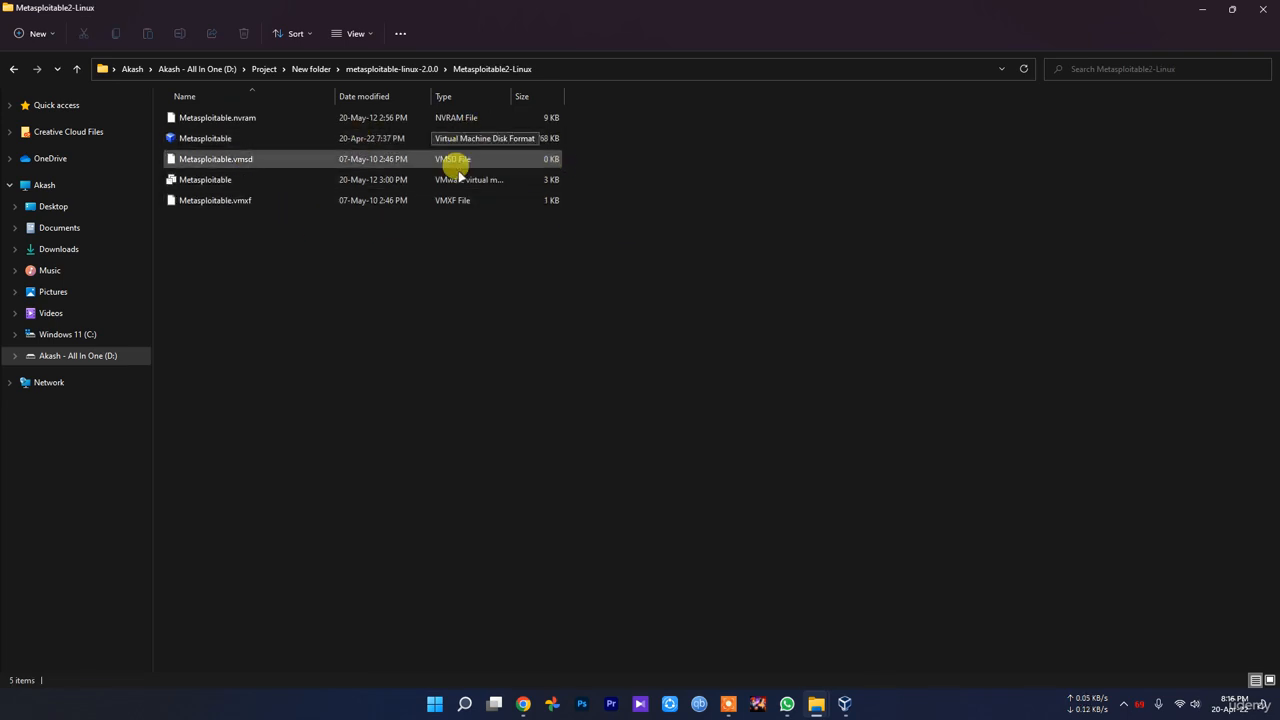
key(alt+Up)
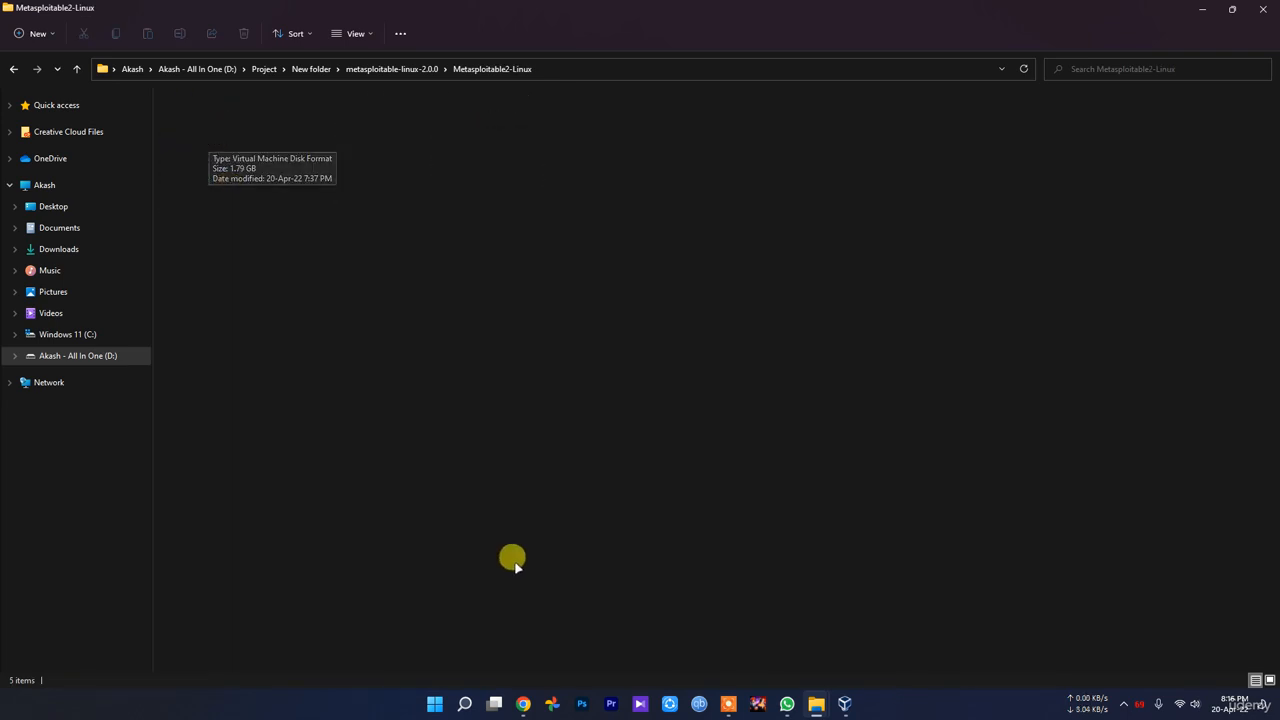
key(alt+Up)
Look at the MSEdge - Win10 archive in the MSEdge.Win10.VirtualBox folder, go back to New folder and switch to VirtualBox Manager.
double_click(249, 142)
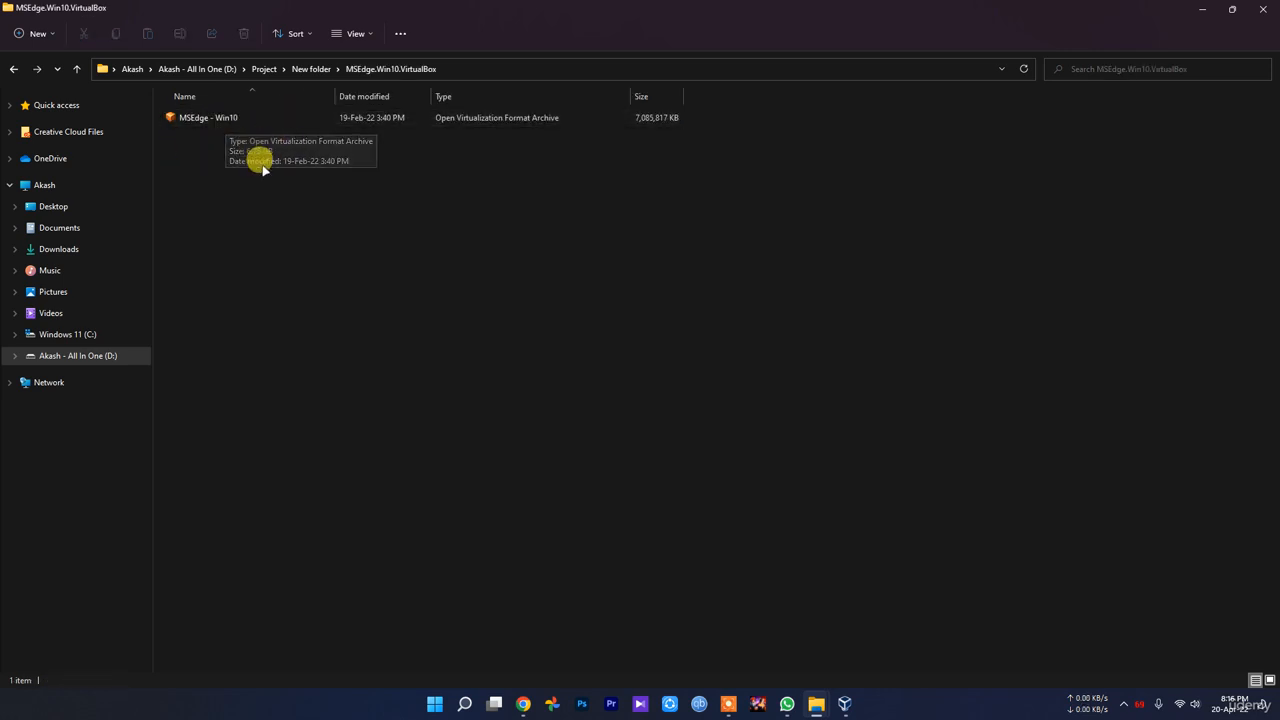
double_click(229, 120)
key(alt+Up)
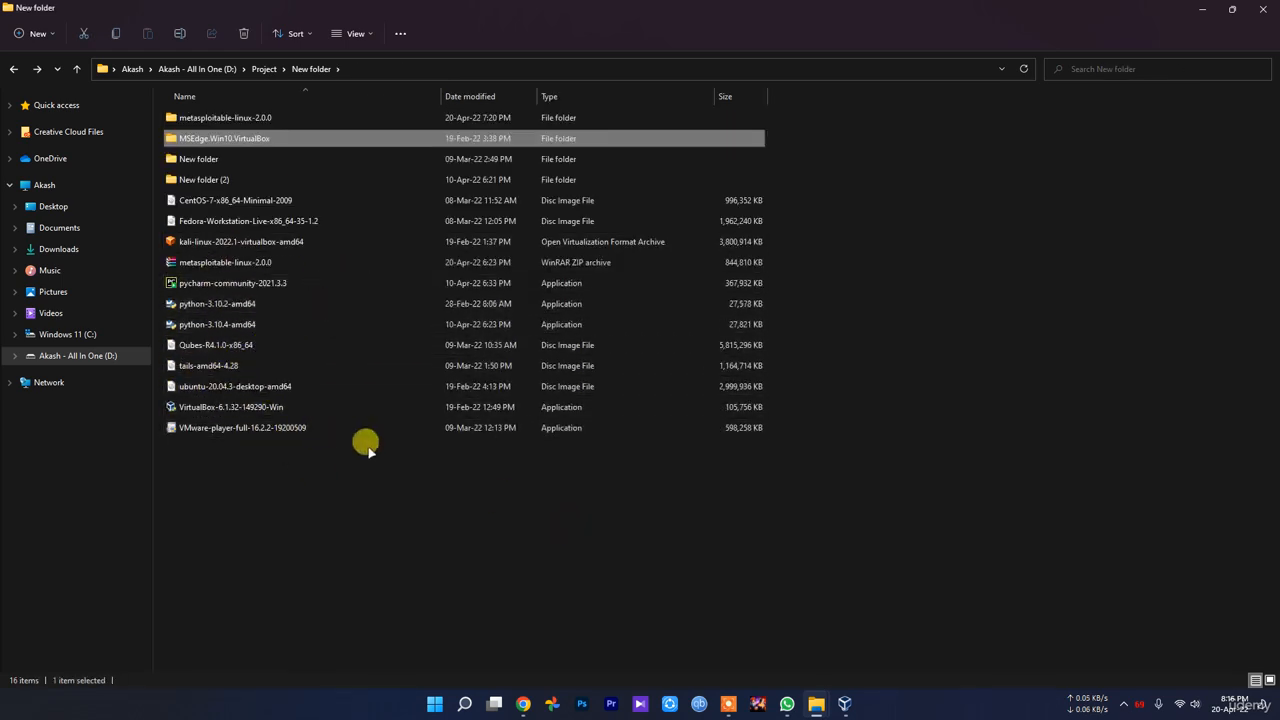
click(843, 703)
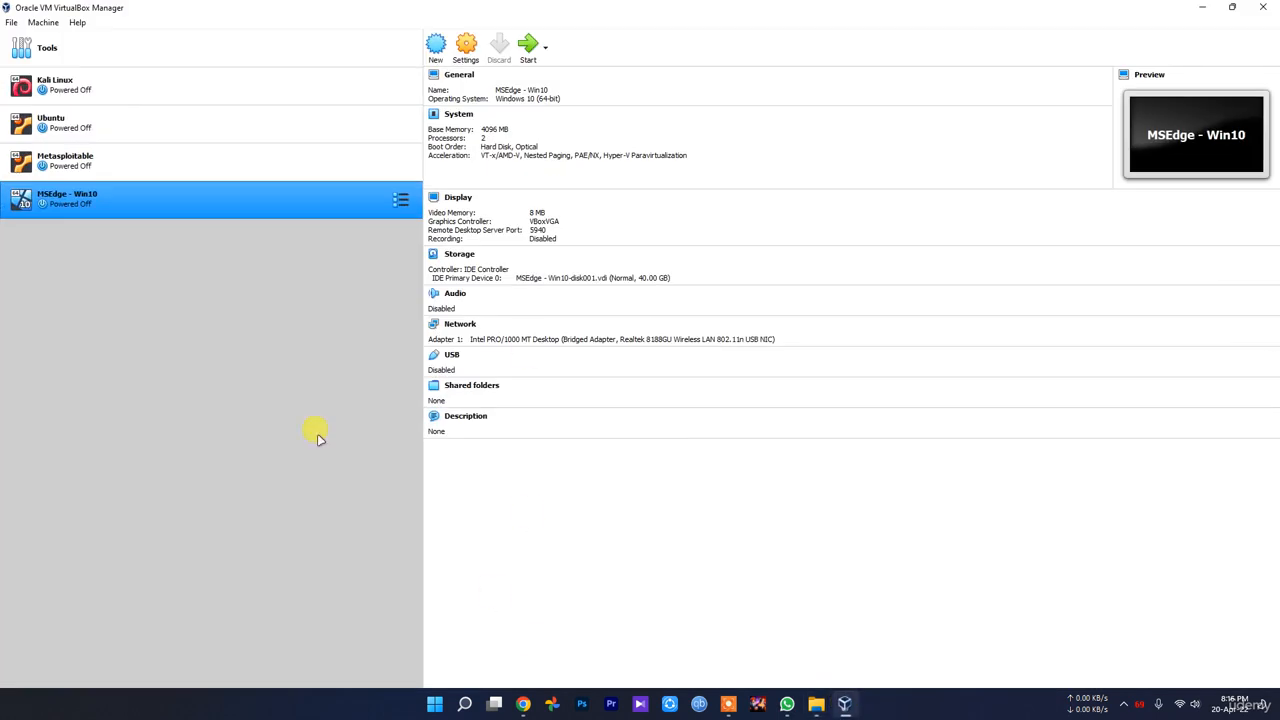